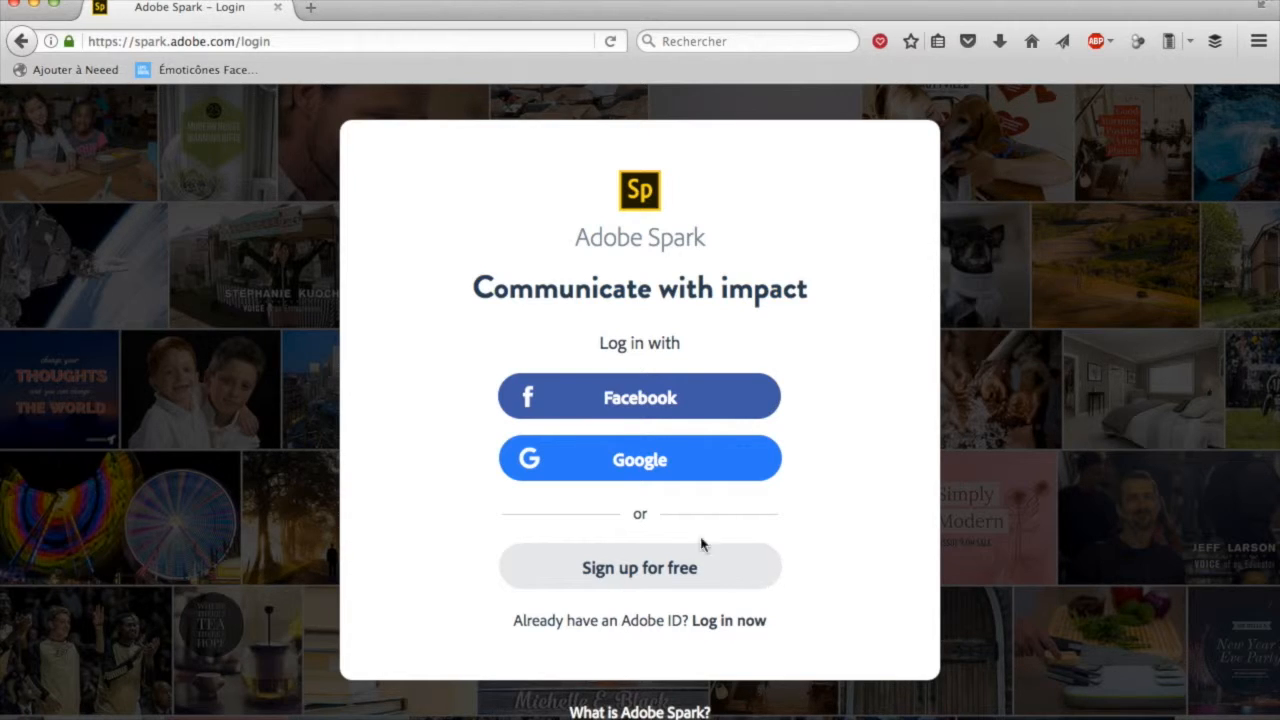
Step: Log in with the Google account and start a new Post project
left_click(672, 472)
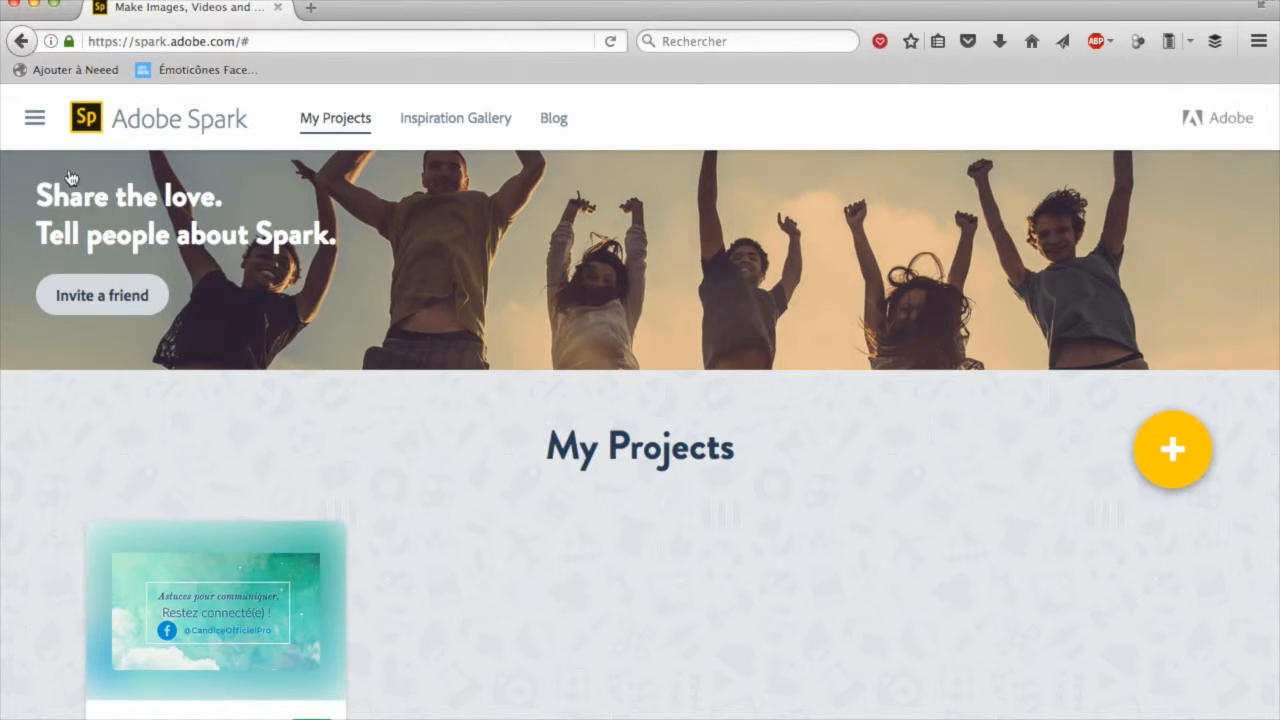
left_click(35, 120)
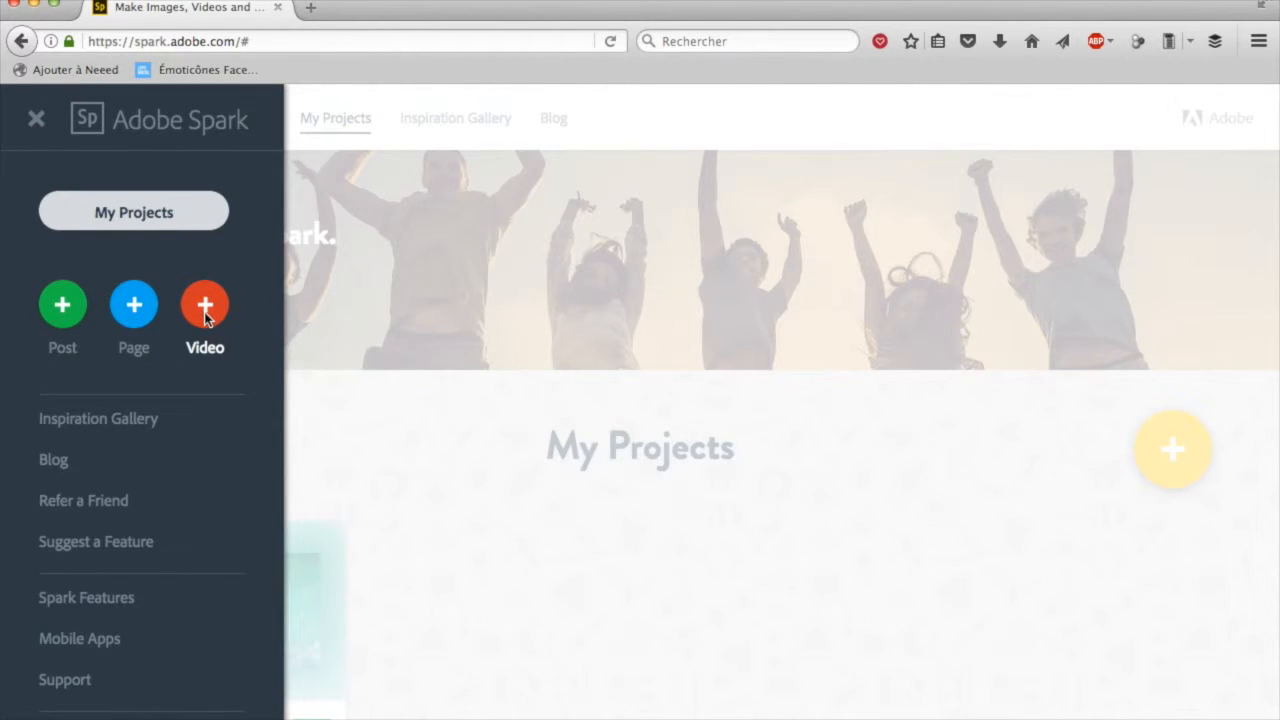
left_click(61, 305)
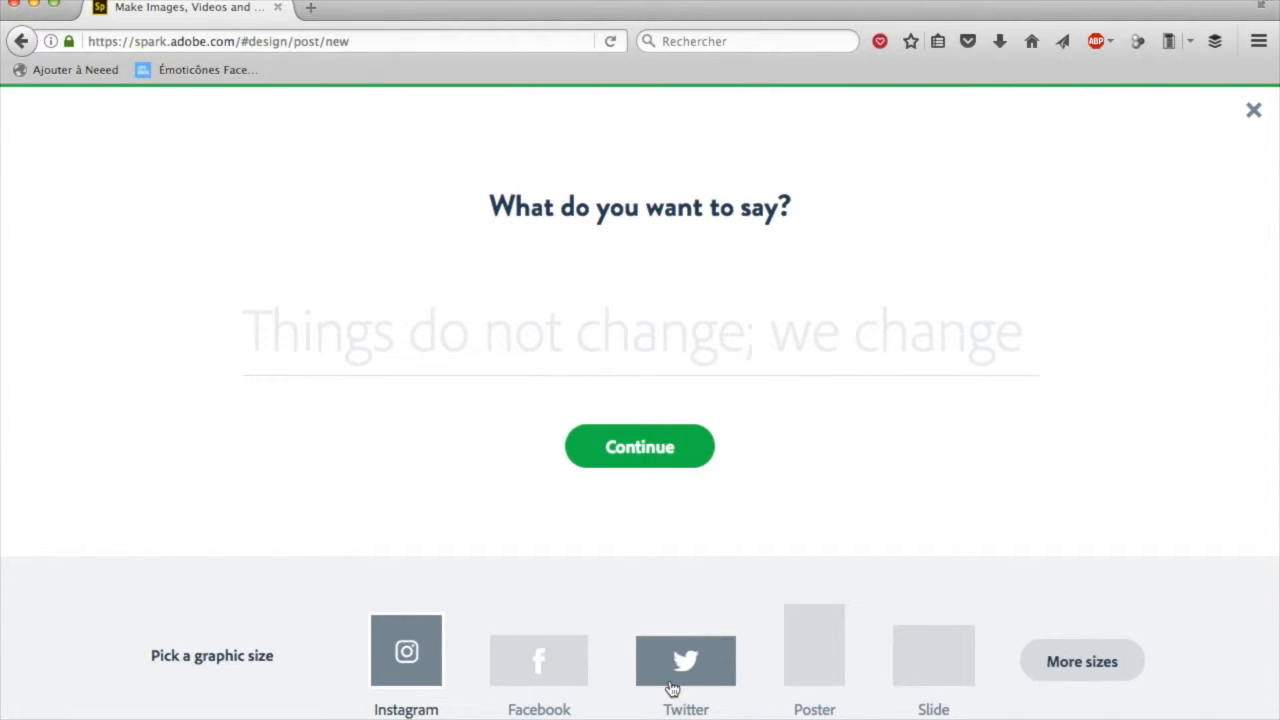
Step: Choose the Facebook graphic size from the full range of sizes and continue with the sample quote
left_click(1059, 665)
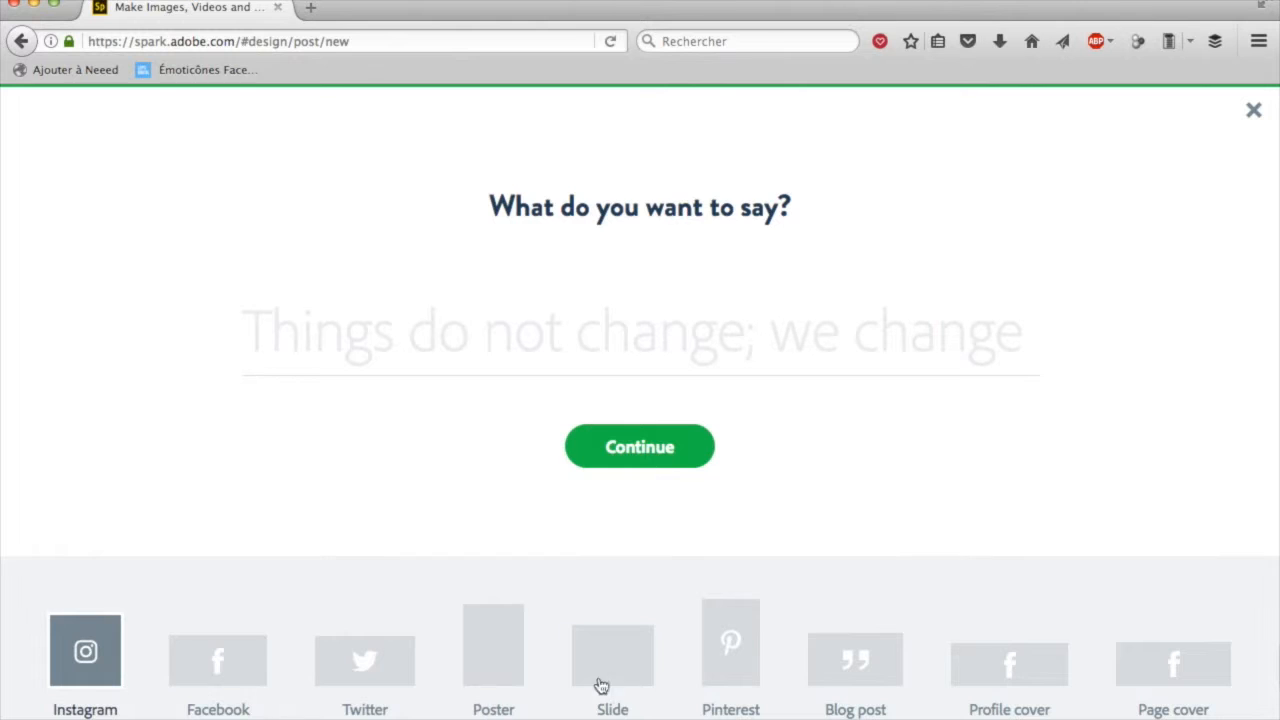
scroll(711, 689, "right", 3)
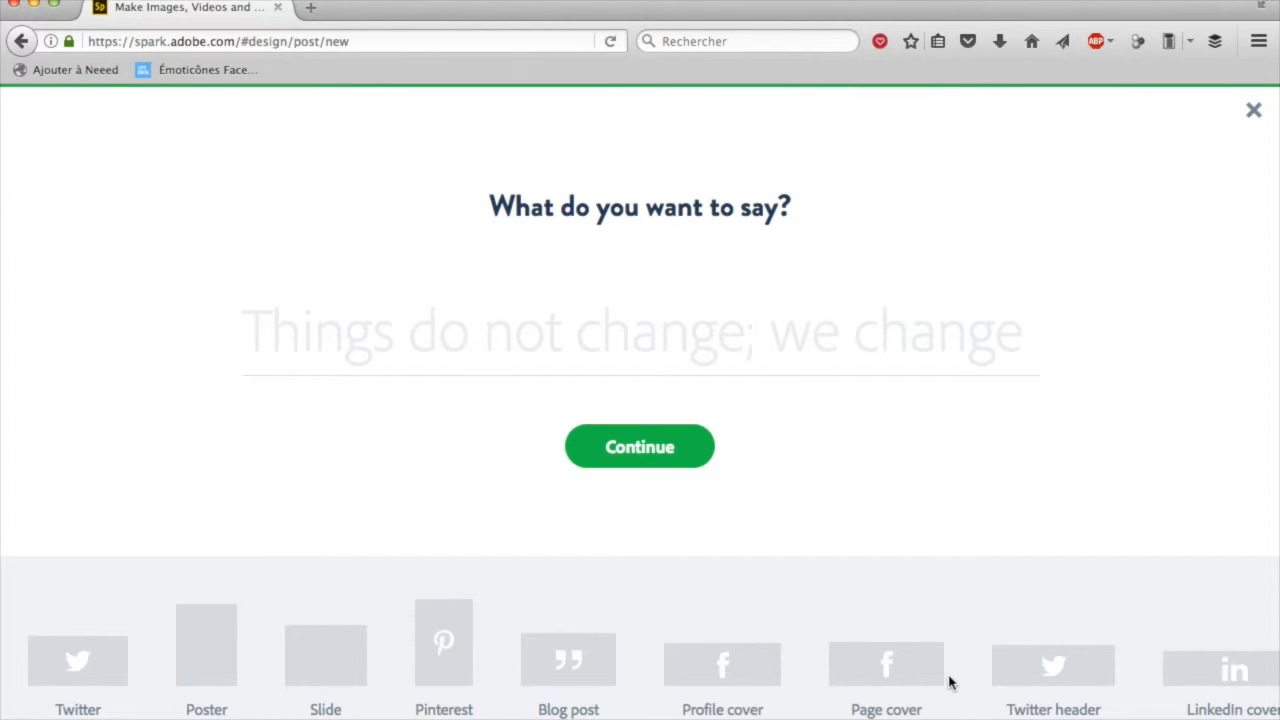
scroll(1058, 692, "right", 3)
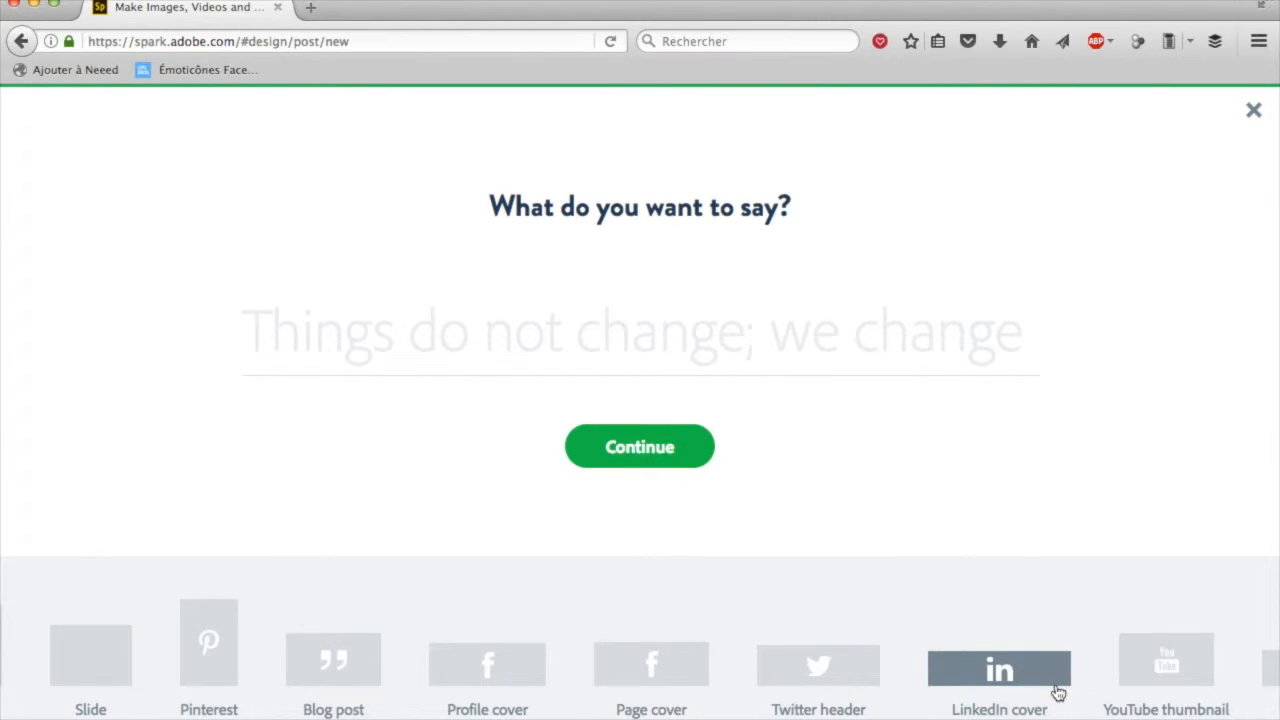
scroll(1058, 692, "right", 3)
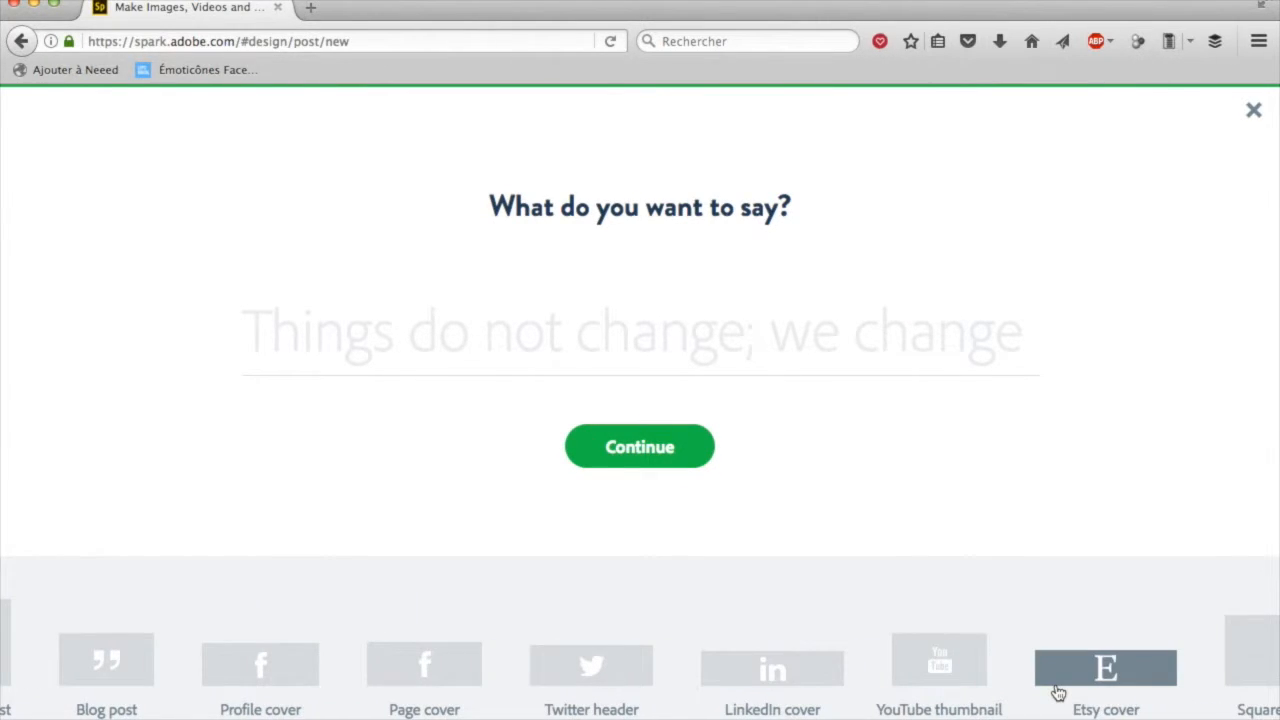
scroll(1058, 692, "left", 10)
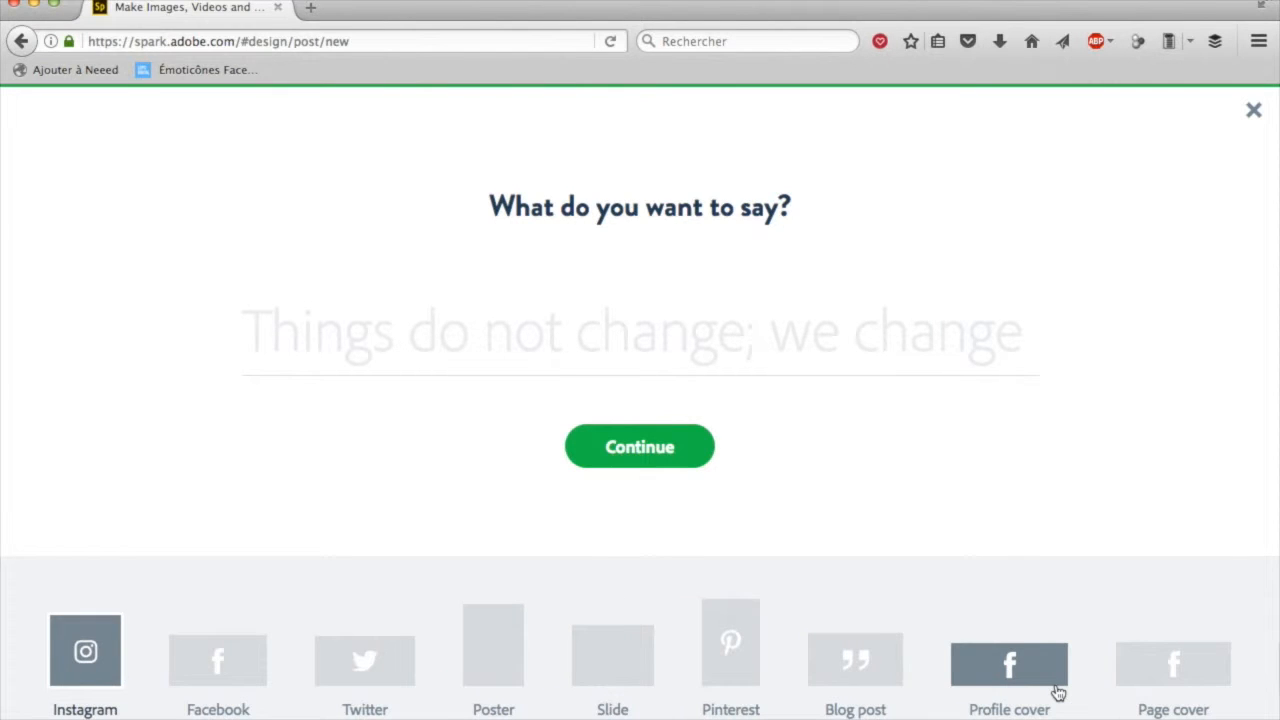
left_click(259, 680)
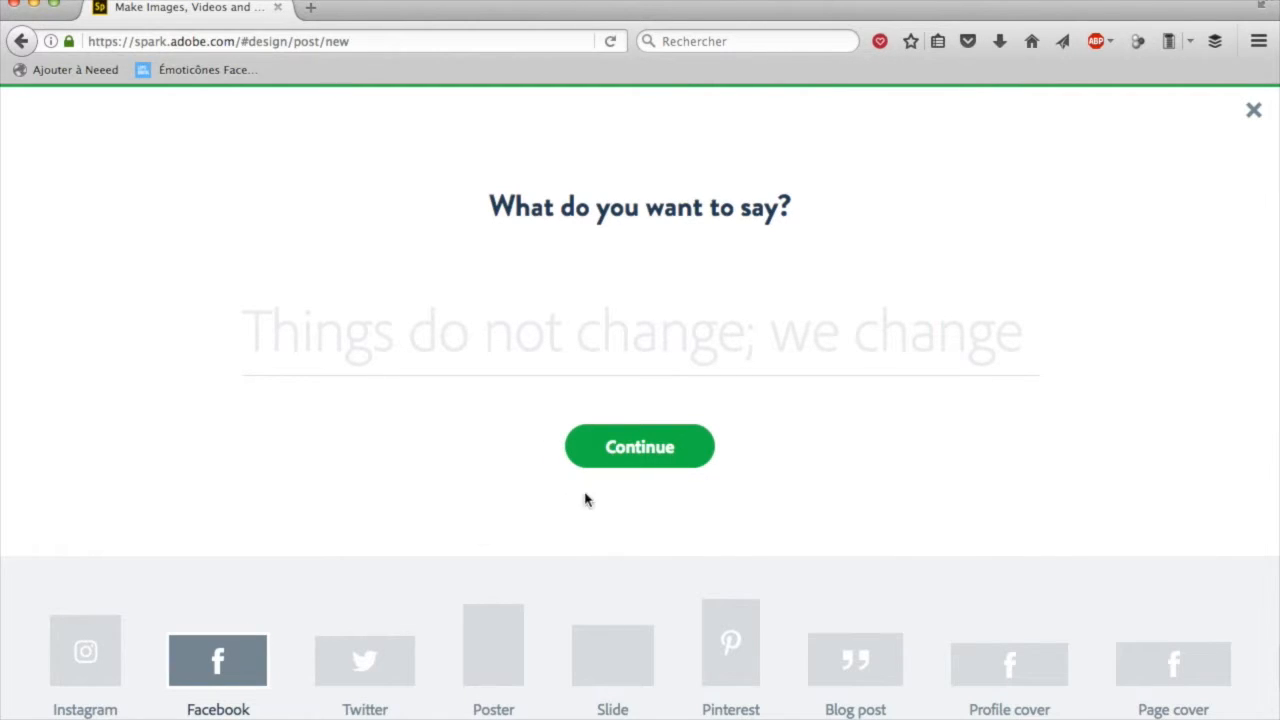
left_click(641, 449)
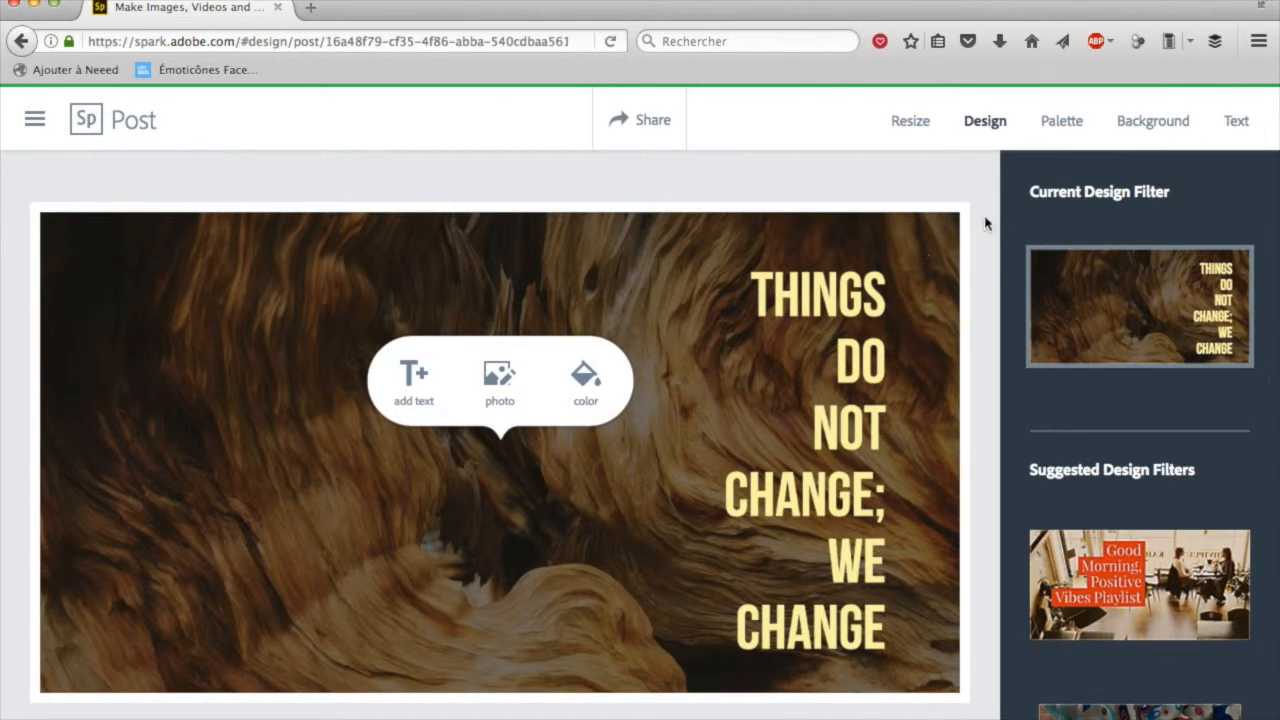
Step: Replace the background photo with the suggested green colour
left_click(1135, 134)
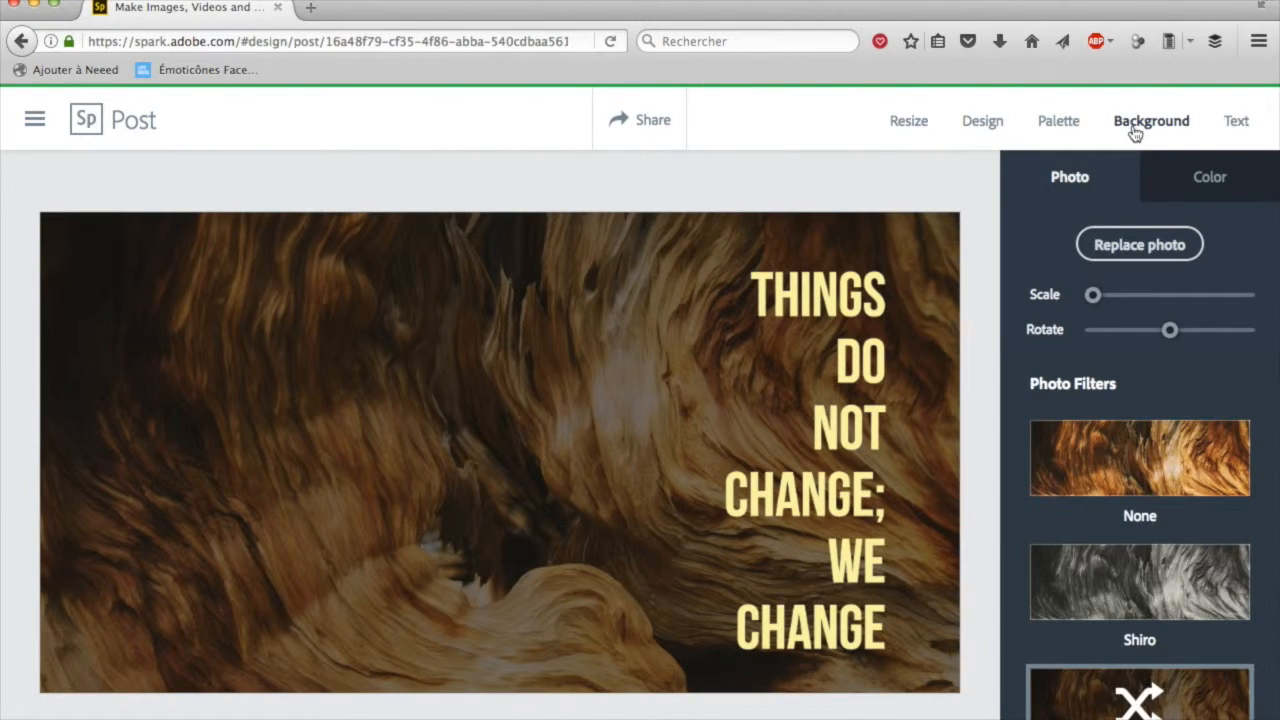
left_click(1197, 182)
left_click(1141, 292)
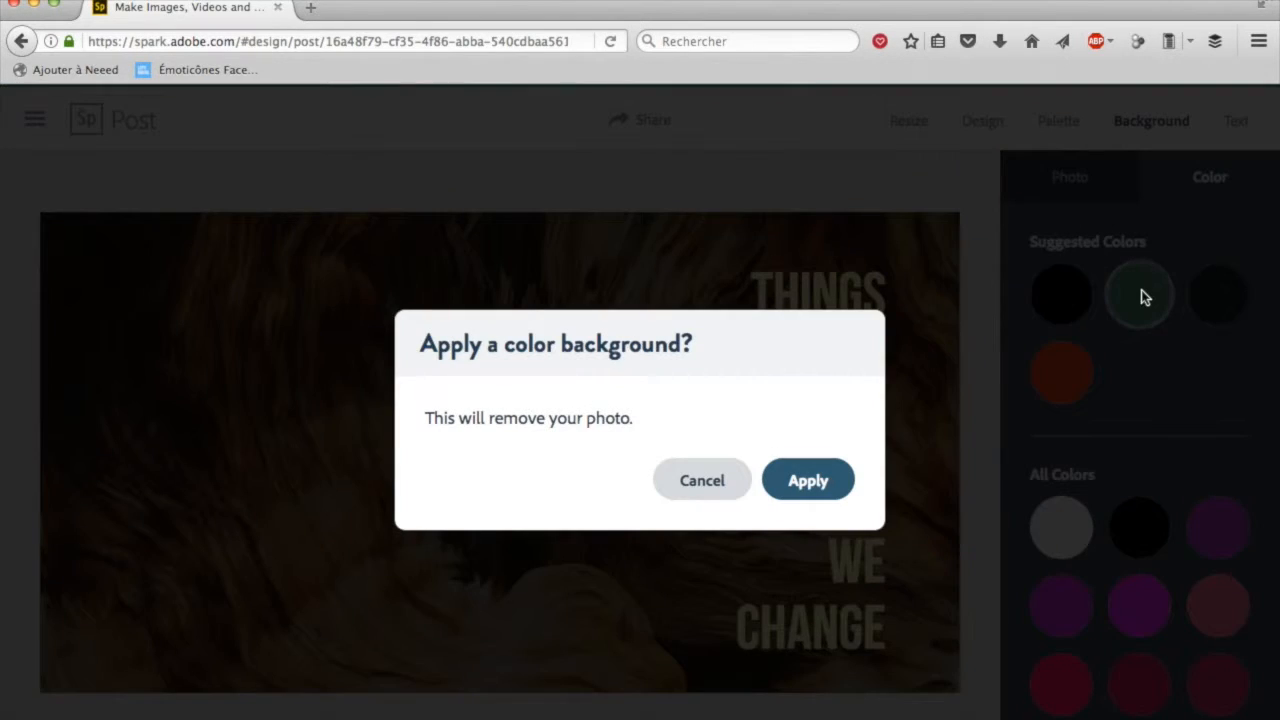
left_click(826, 480)
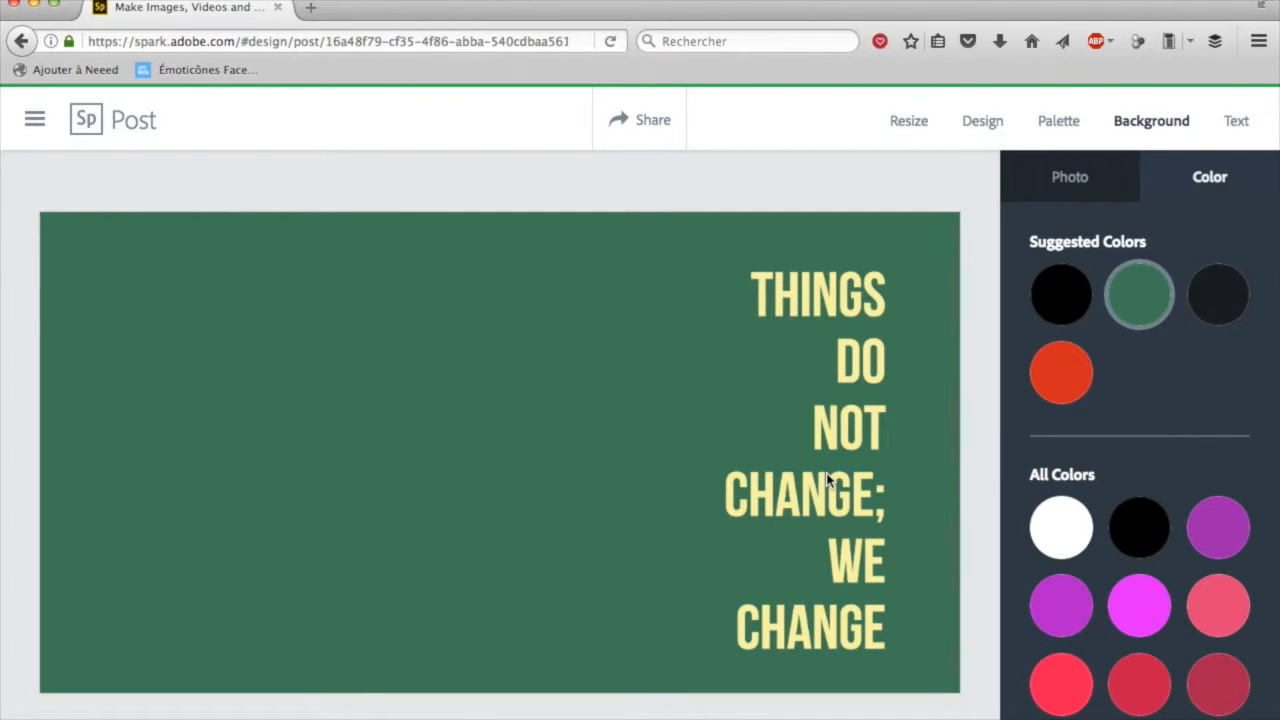
Step: Search the online photos for "building" and add the pointed building against a cloudy blue sky as the background
left_click(1068, 166)
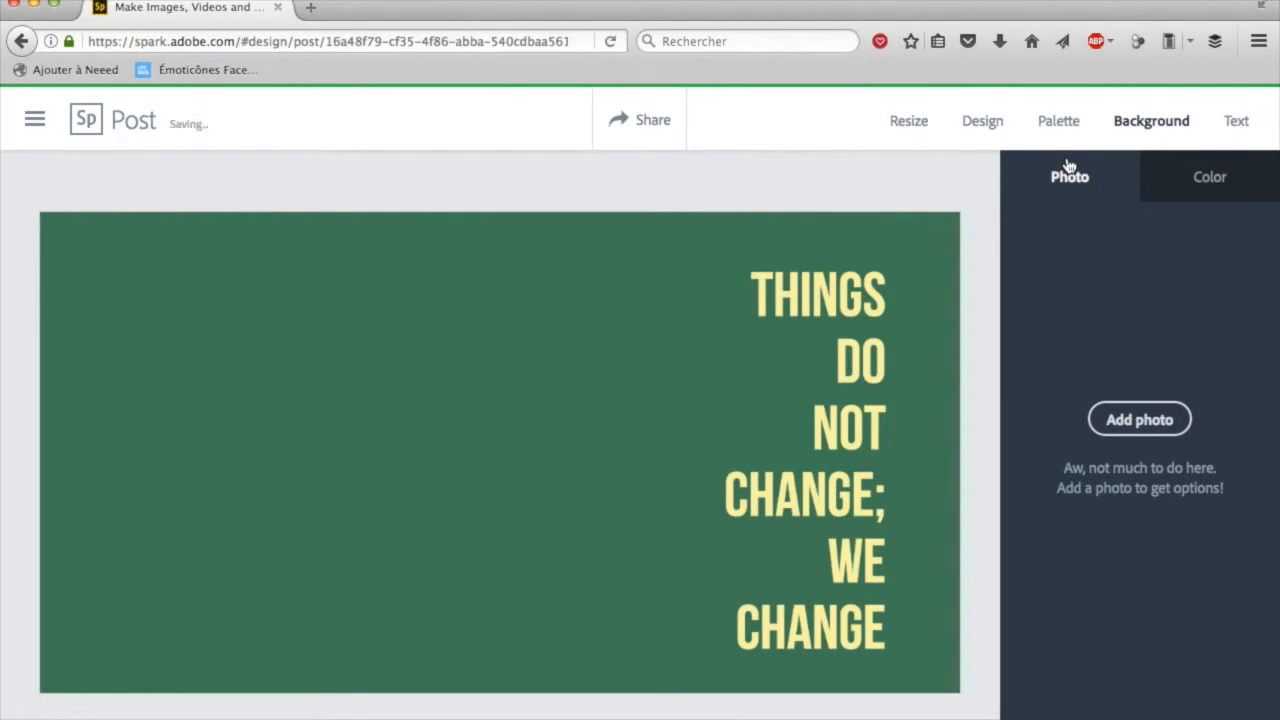
left_click(1126, 422)
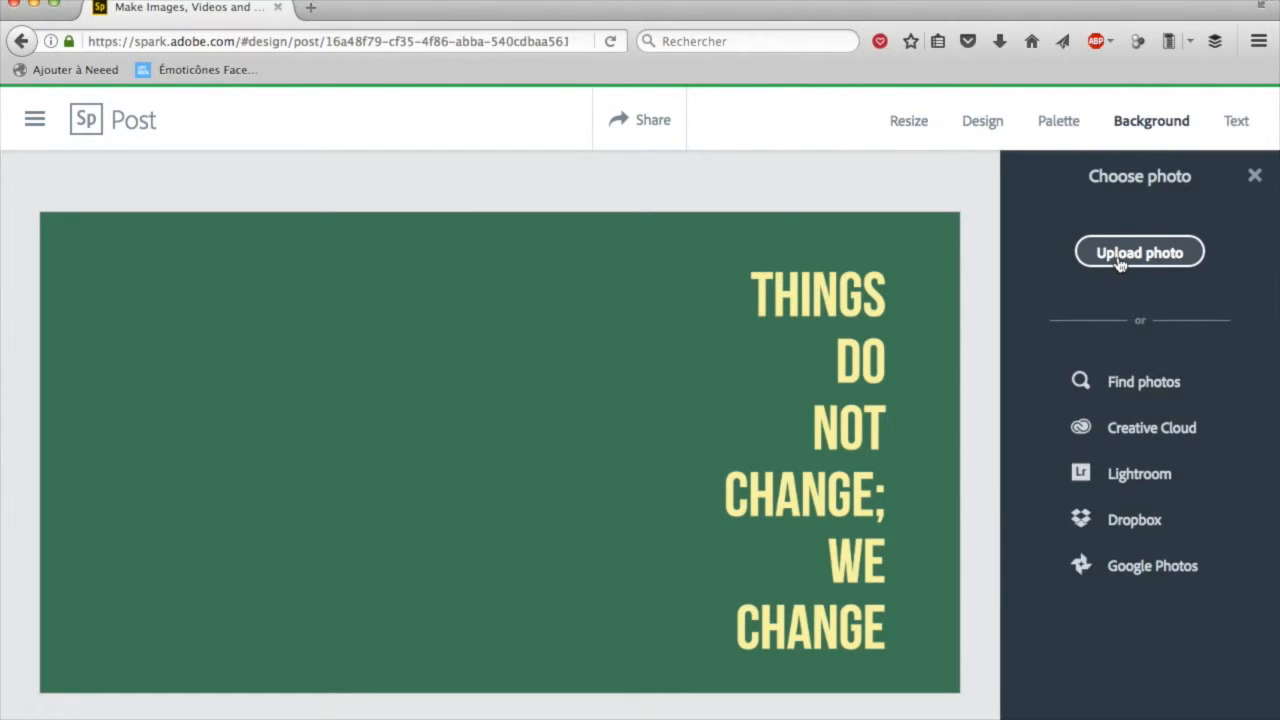
left_click(1126, 390)
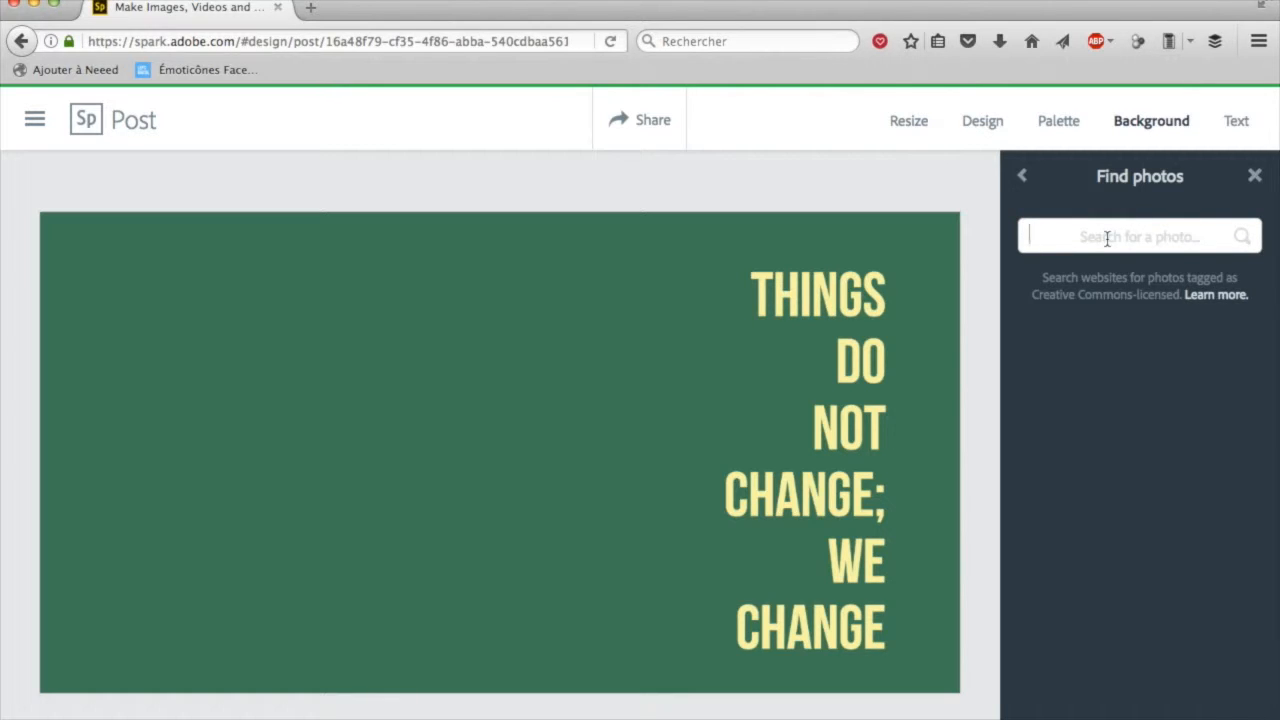
type("building")
key("Return")
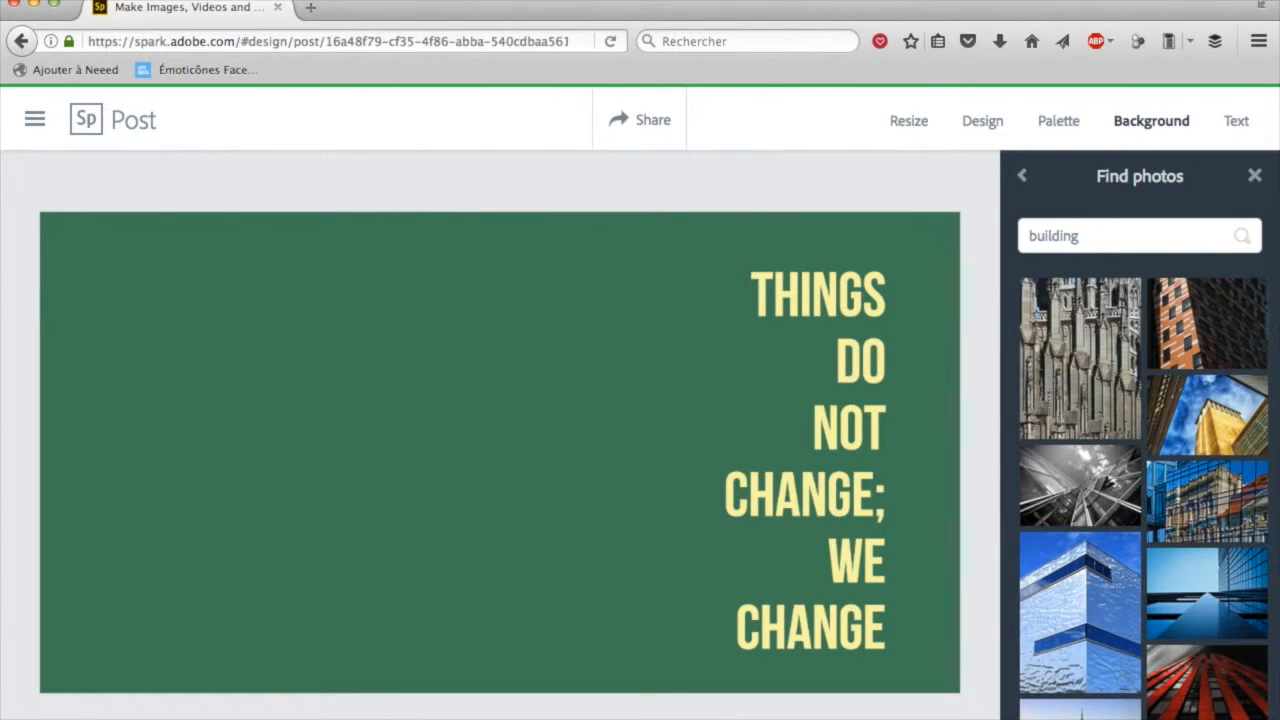
scroll(1207, 458, "down", 3)
scroll(1206, 458, "down", 10)
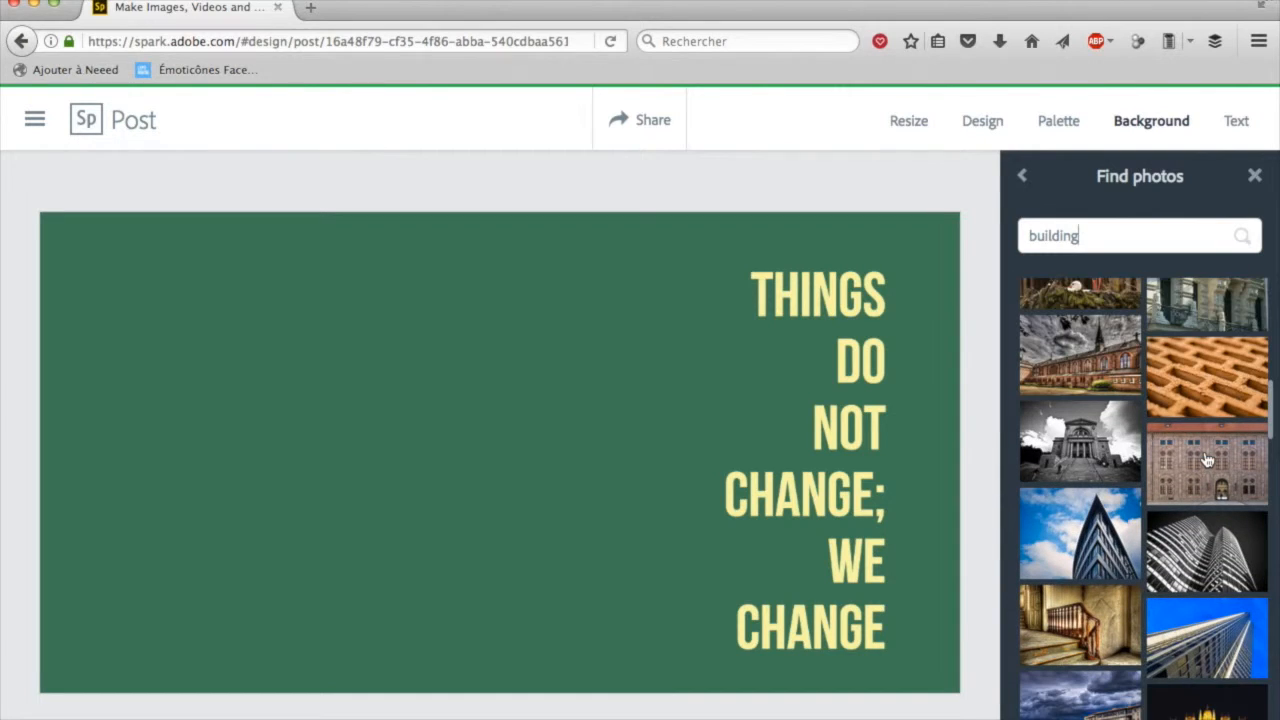
left_click(1070, 534)
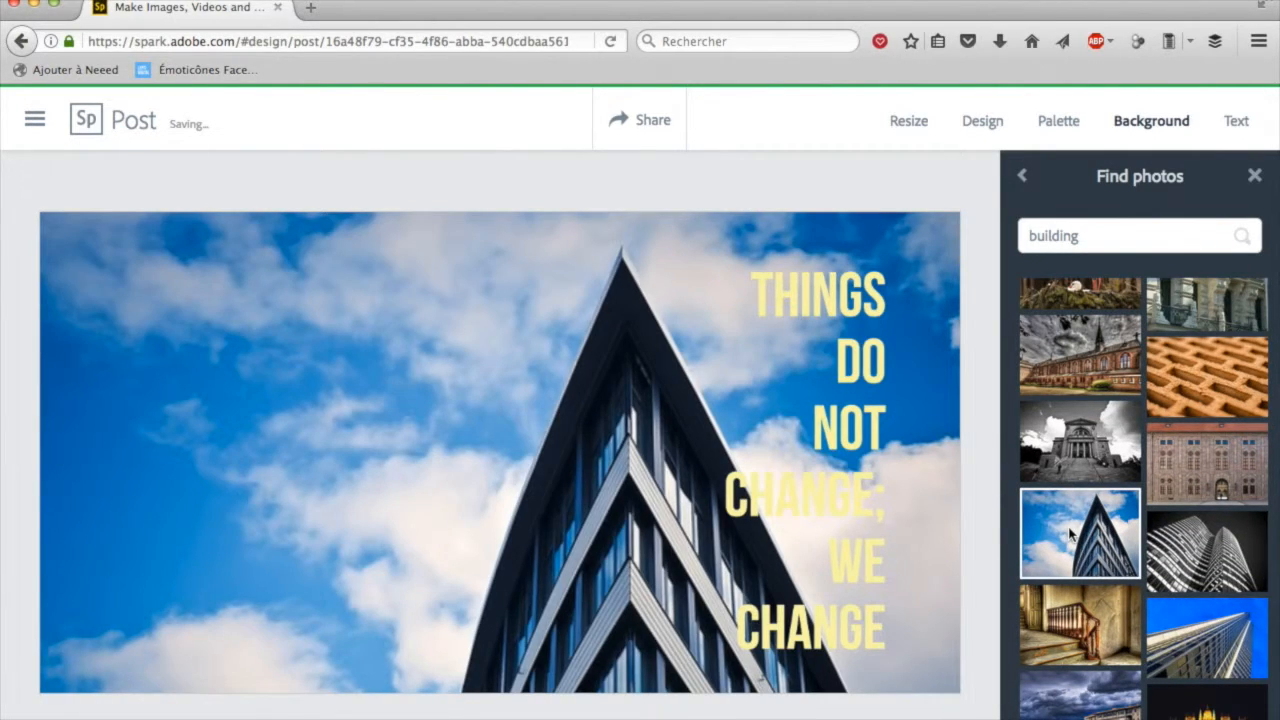
left_click(1255, 176)
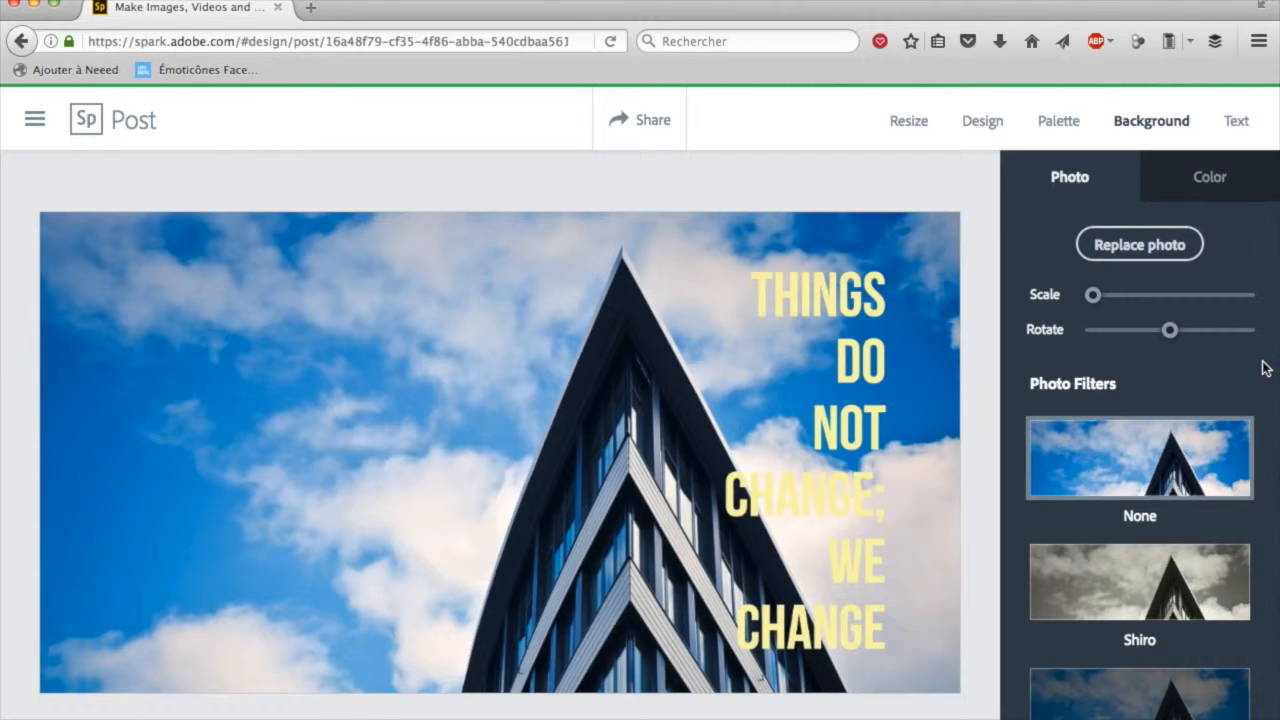
Step: Apply the Magnolia photo filter to the building background
scroll(1200, 497, "down", 5)
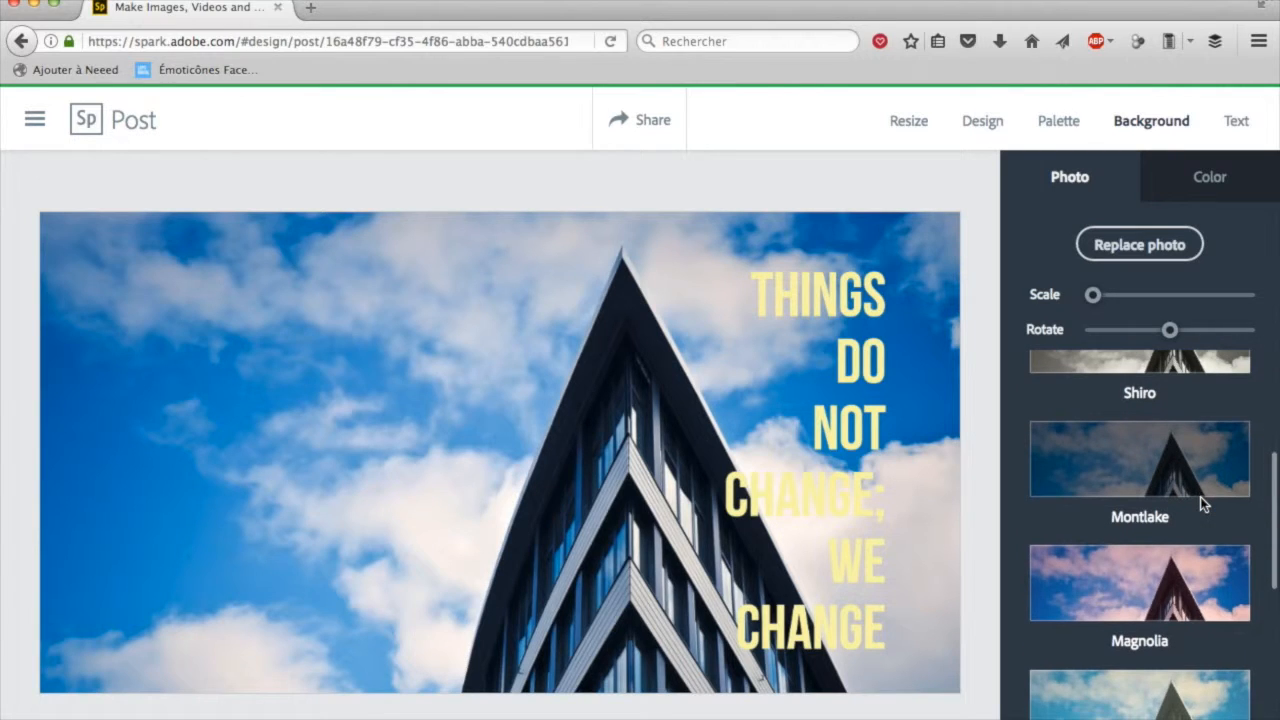
scroll(1200, 497, "down", 2)
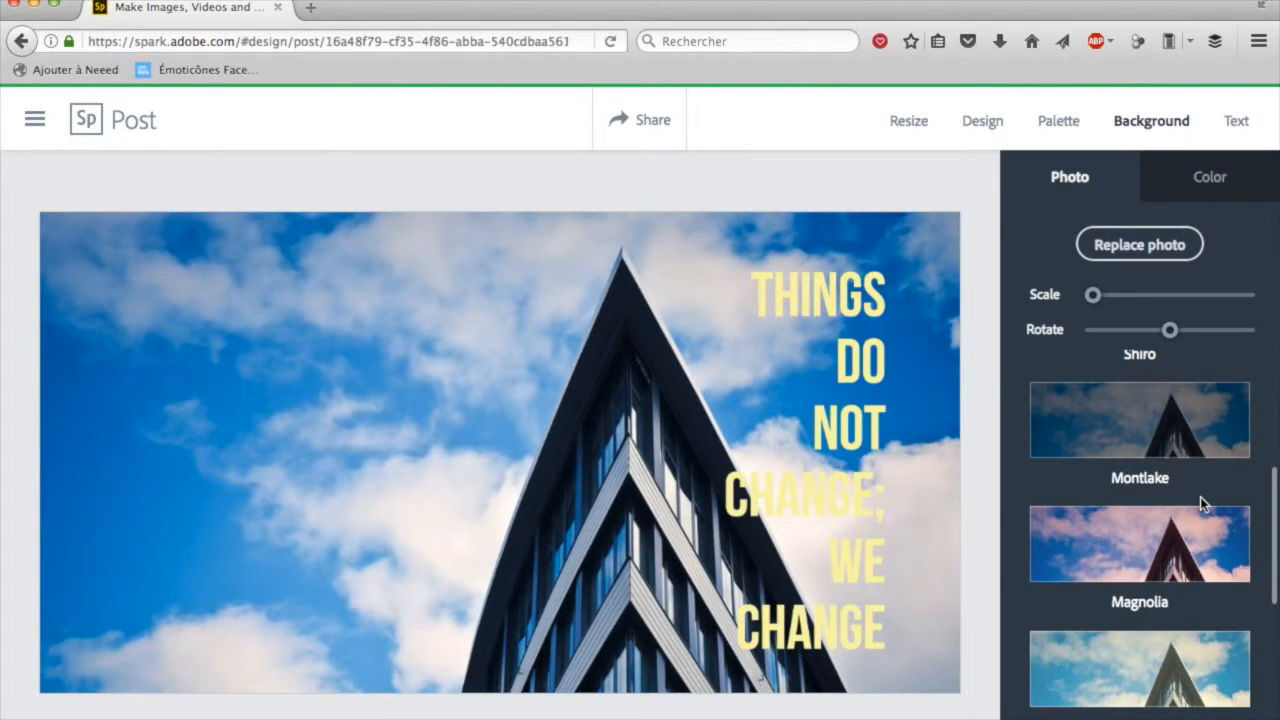
left_click(1143, 543)
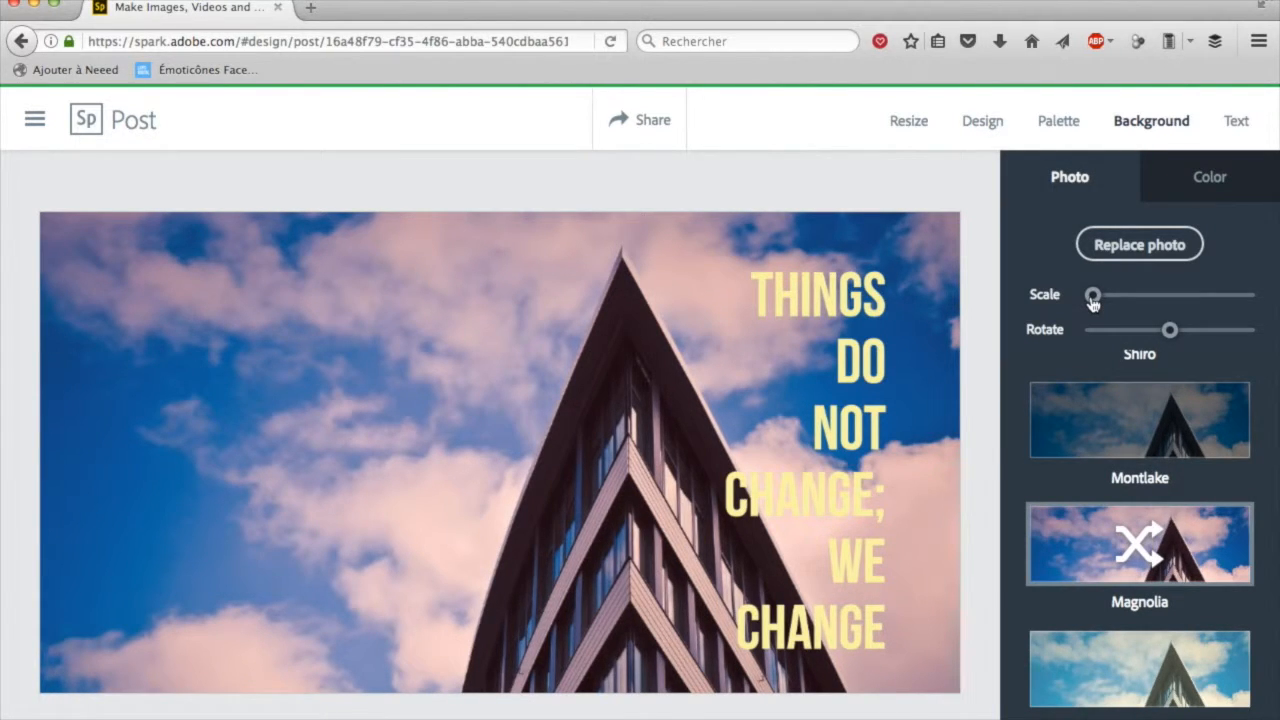
mouse_move(1095, 303)
left_mouse_down()
mouse_move(1128, 300)
mouse_move(1088, 298)
left_mouse_up()
mouse_move(1169, 329)
left_mouse_down()
mouse_move(1149, 330)
mouse_move(1169, 334)
left_mouse_up()
Step: Widen the text box across most of the image and replace the quote with "#ImmobilierSavoie"
left_click(1236, 122)
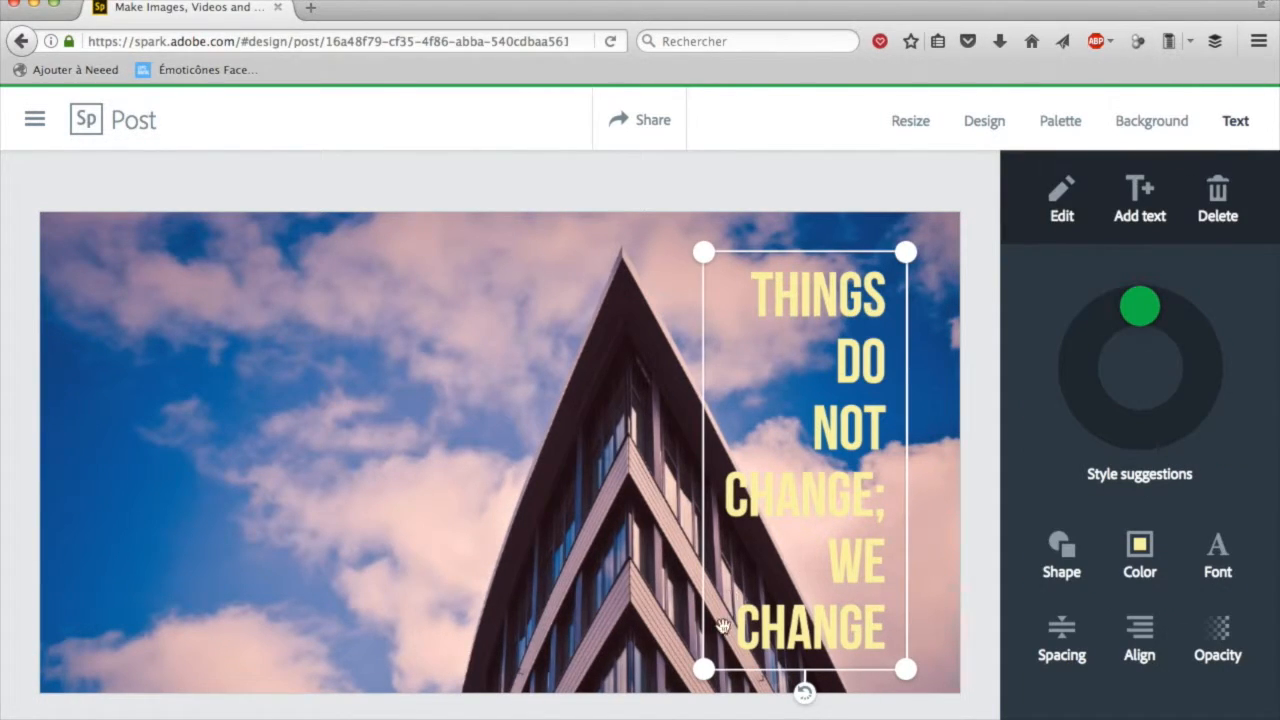
left_click_drag(704, 668, 88, 513)
left_click(379, 339)
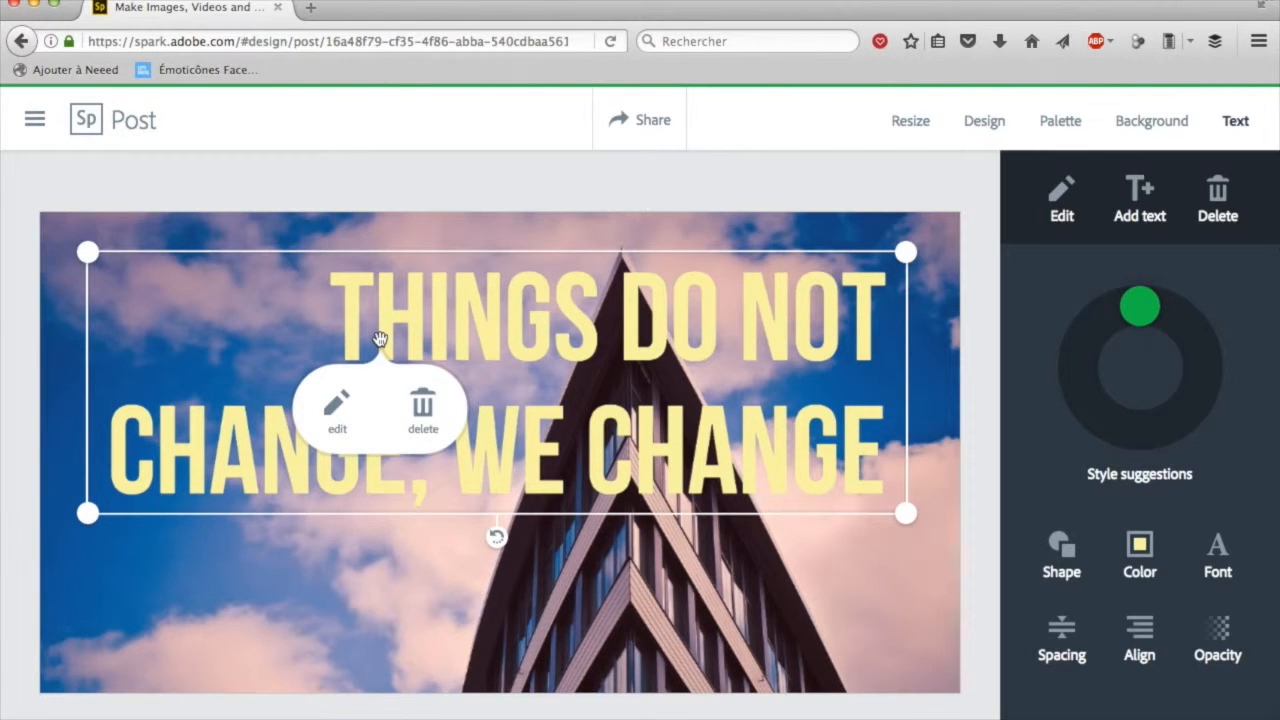
left_click(345, 412)
left_click_drag(508, 366, 334, 282)
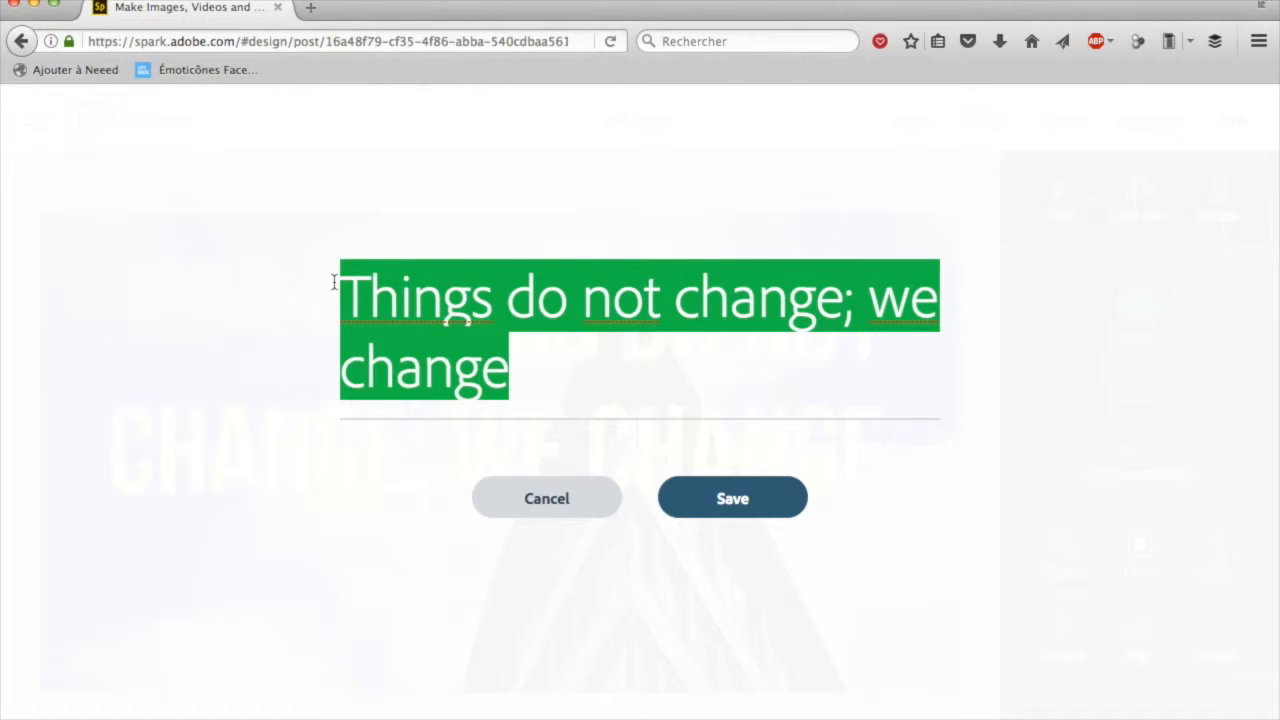
type("#ImmobilierS")
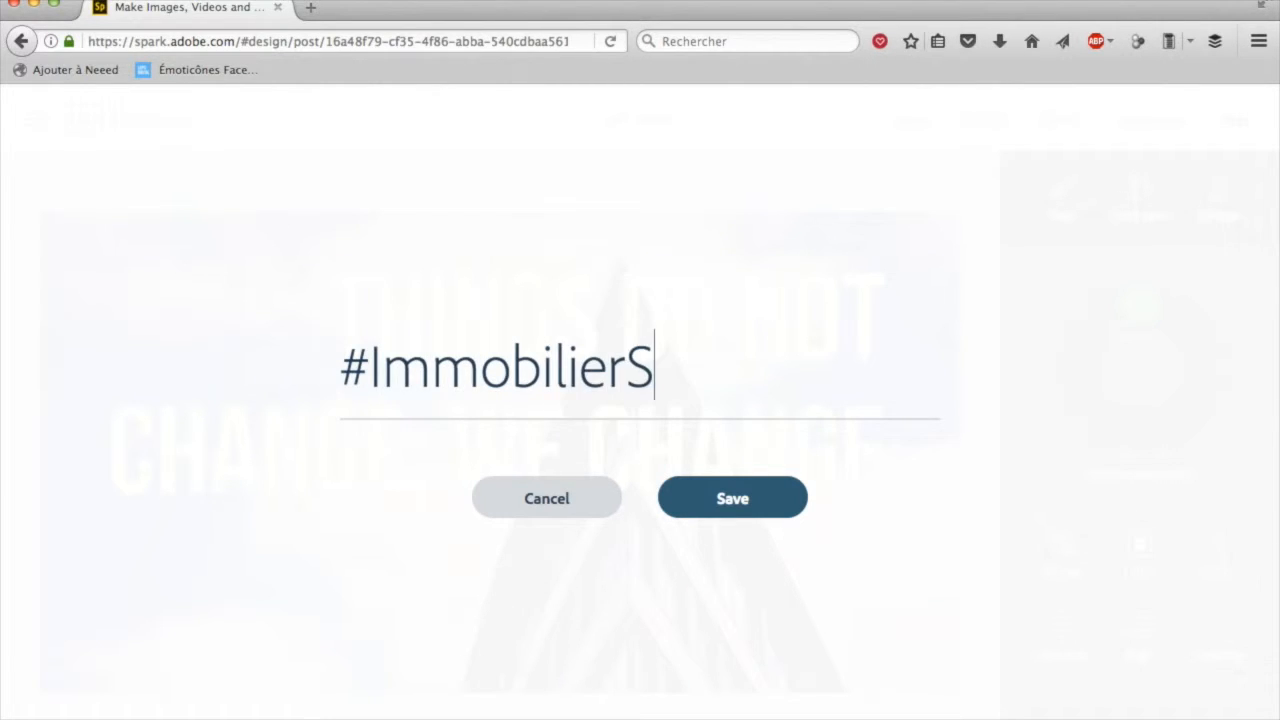
type("avoie")
left_click(726, 500)
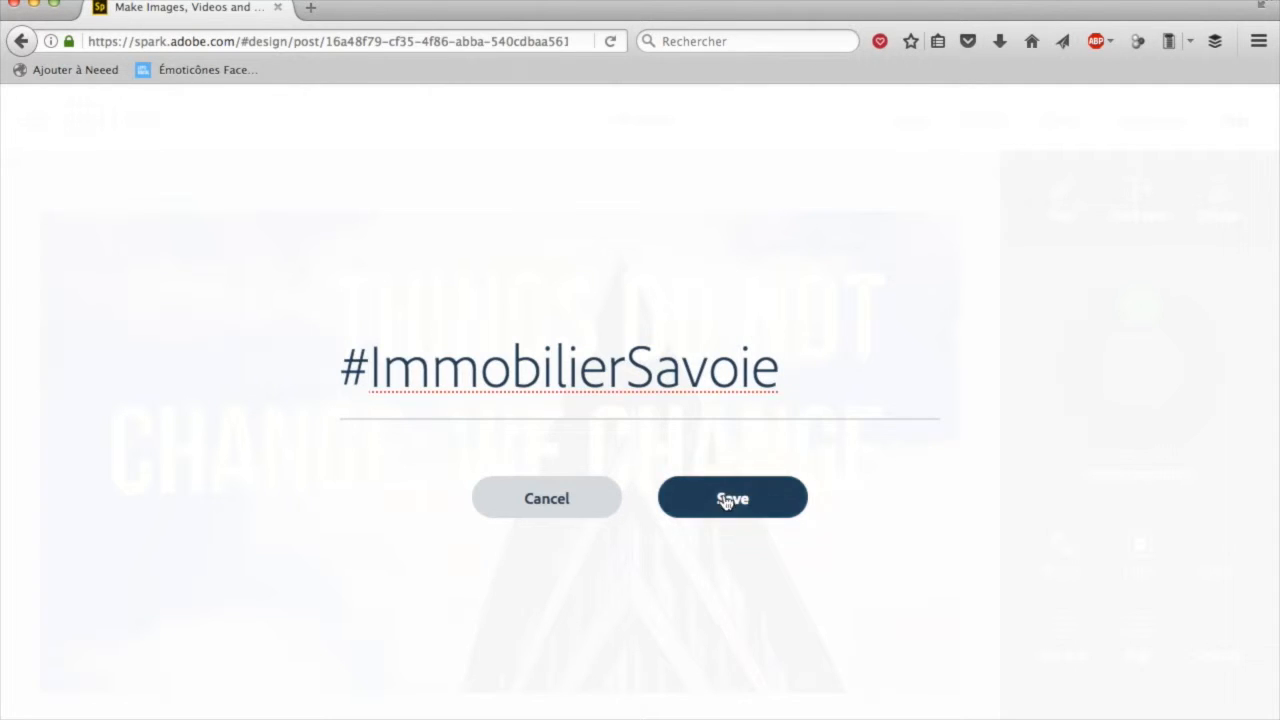
Step: Try a different style suggestion on the hashtag text and discard it
left_click(703, 390)
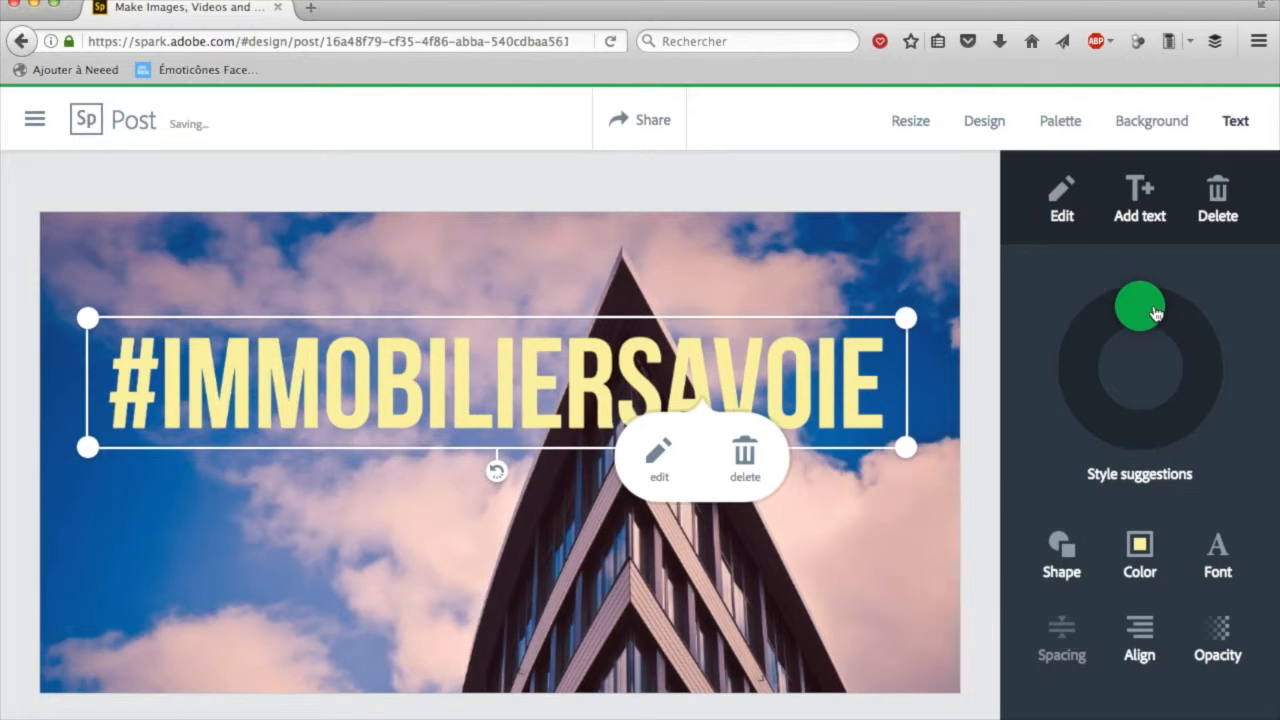
mouse_move(1155, 313)
left_mouse_down()
mouse_move(1196, 340)
mouse_move(1198, 370)
mouse_move(1171, 417)
mouse_move(1143, 429)
mouse_move(1094, 389)
mouse_move(1091, 369)
mouse_move(1133, 322)
mouse_move(1164, 334)
left_mouse_up()
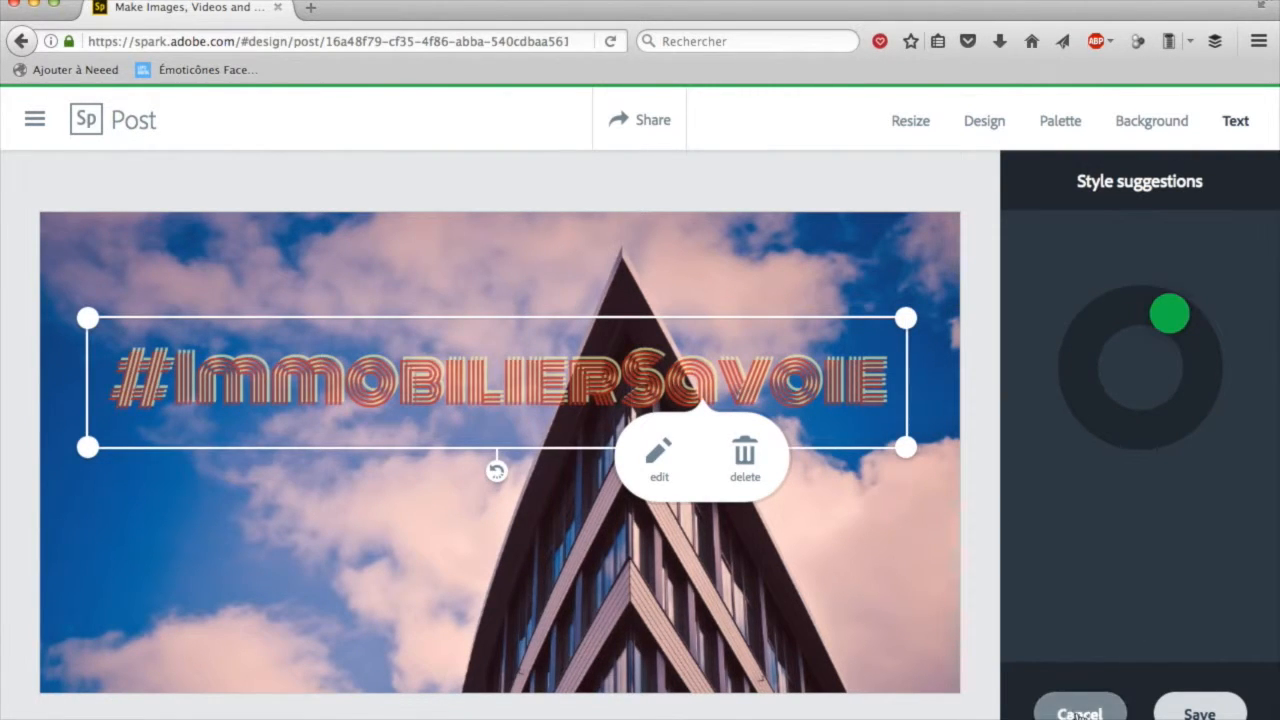
left_click(1078, 714)
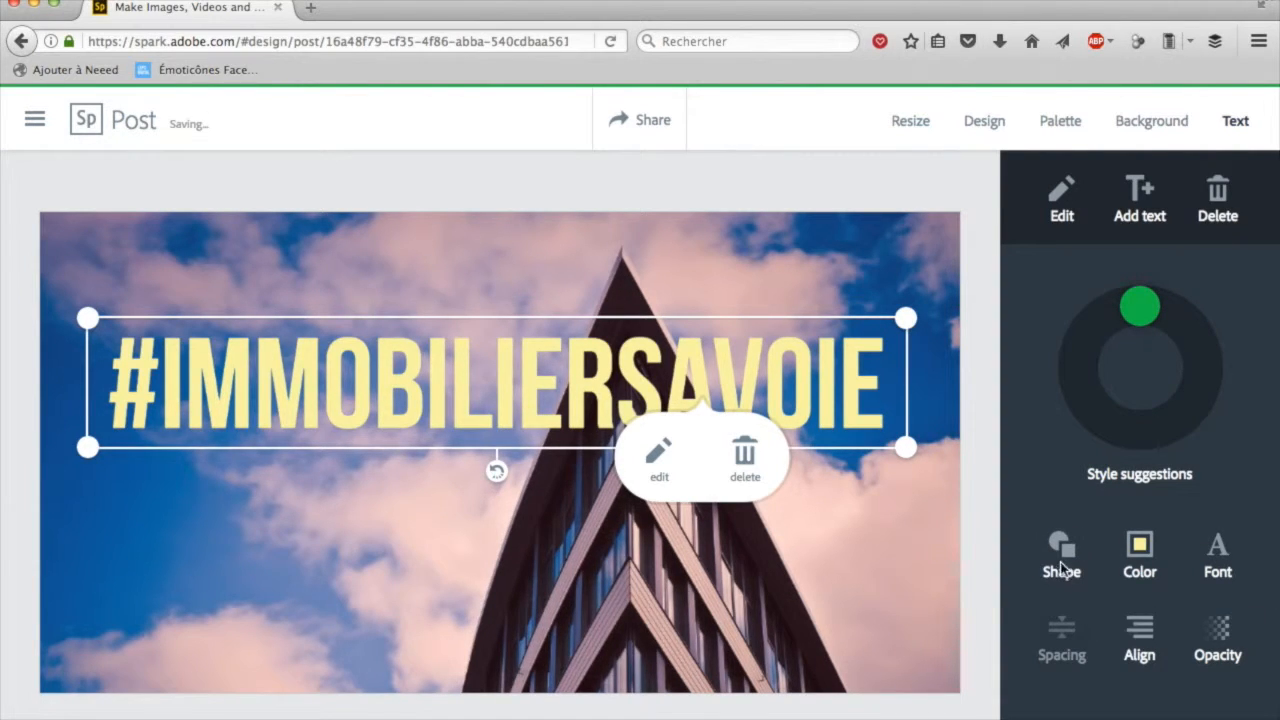
Step: Add a solid rectangle shape behind the hashtag text and save it
left_click(1062, 548)
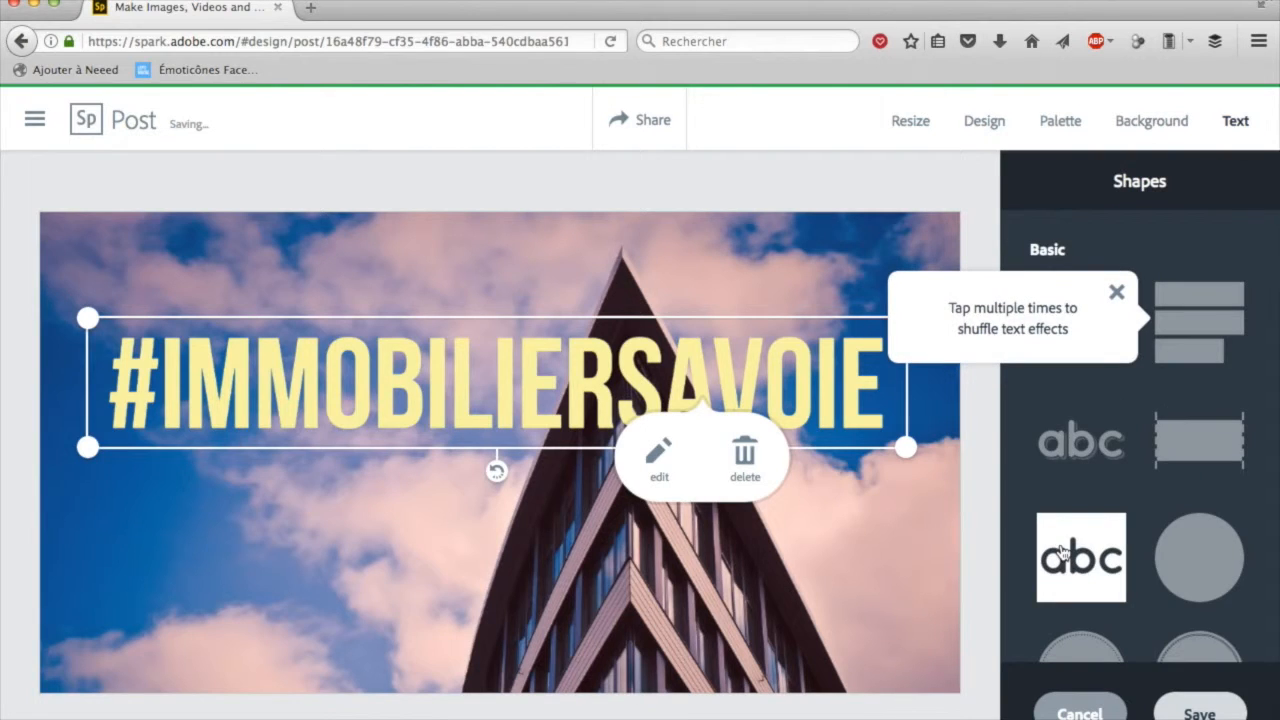
left_click(1117, 294)
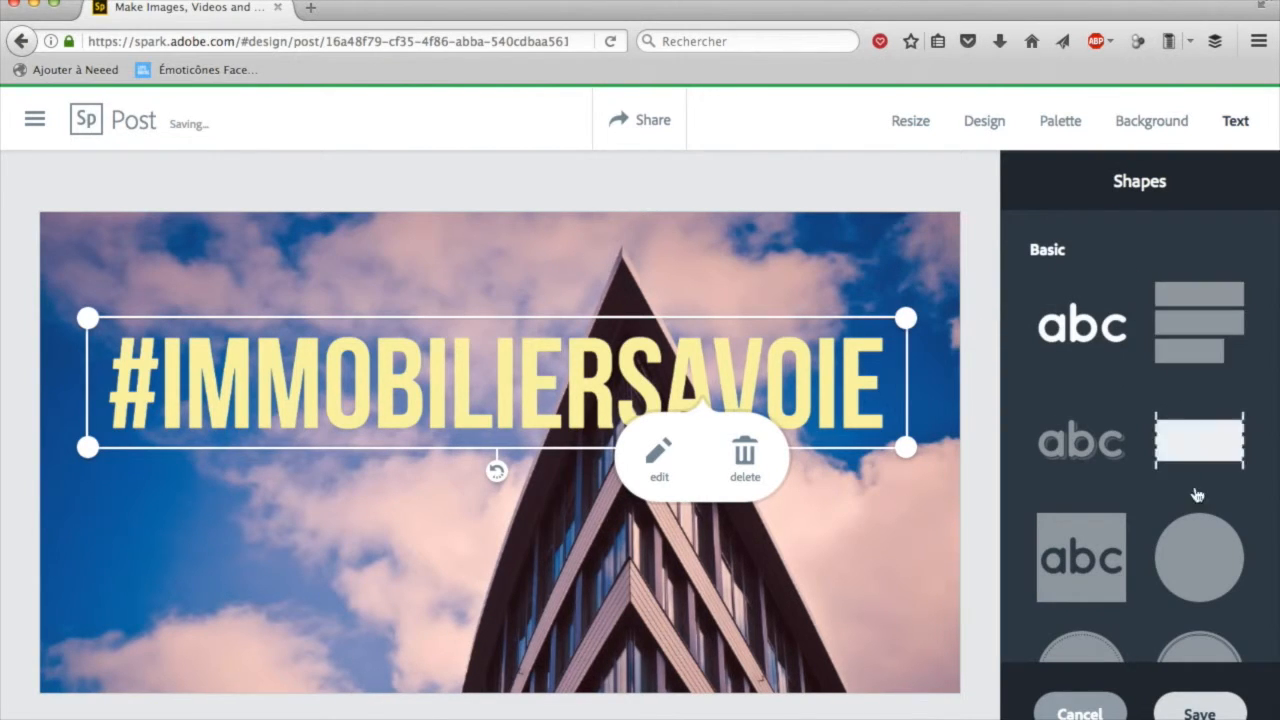
scroll(1190, 510, "down", 3)
scroll(1184, 518, "down", 2)
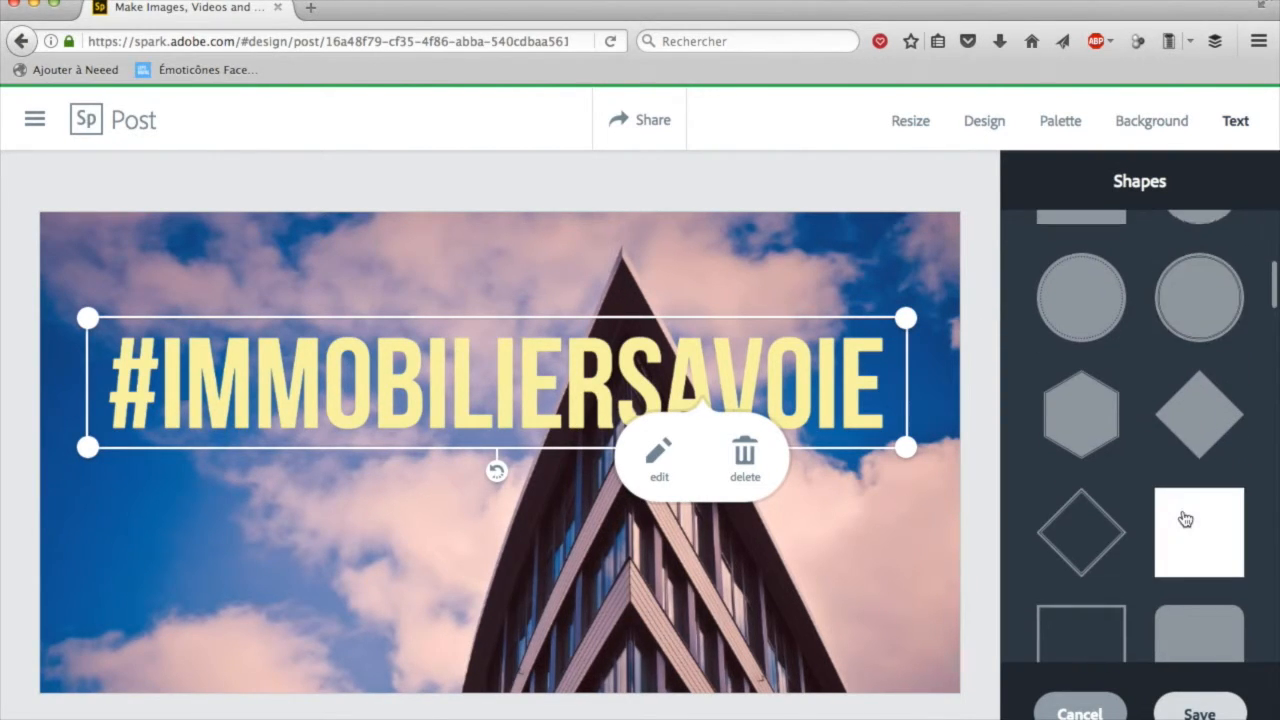
scroll(1184, 518, "down", 2)
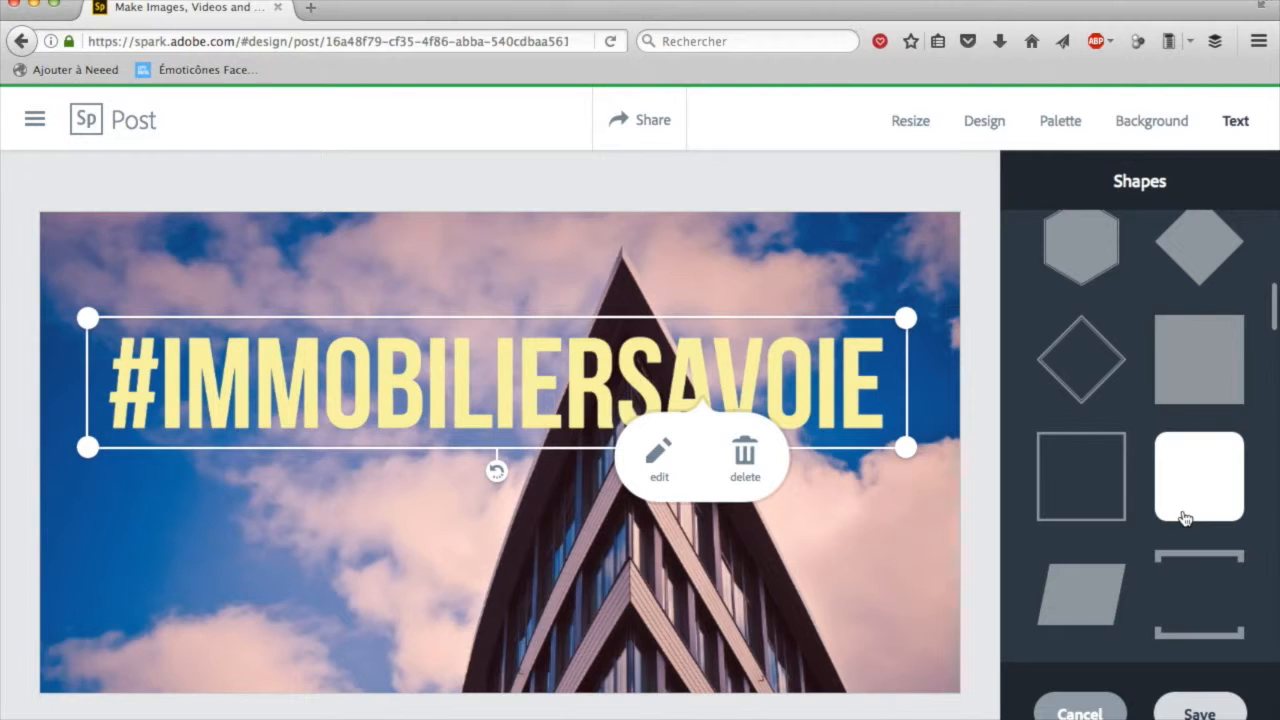
left_click(1180, 366)
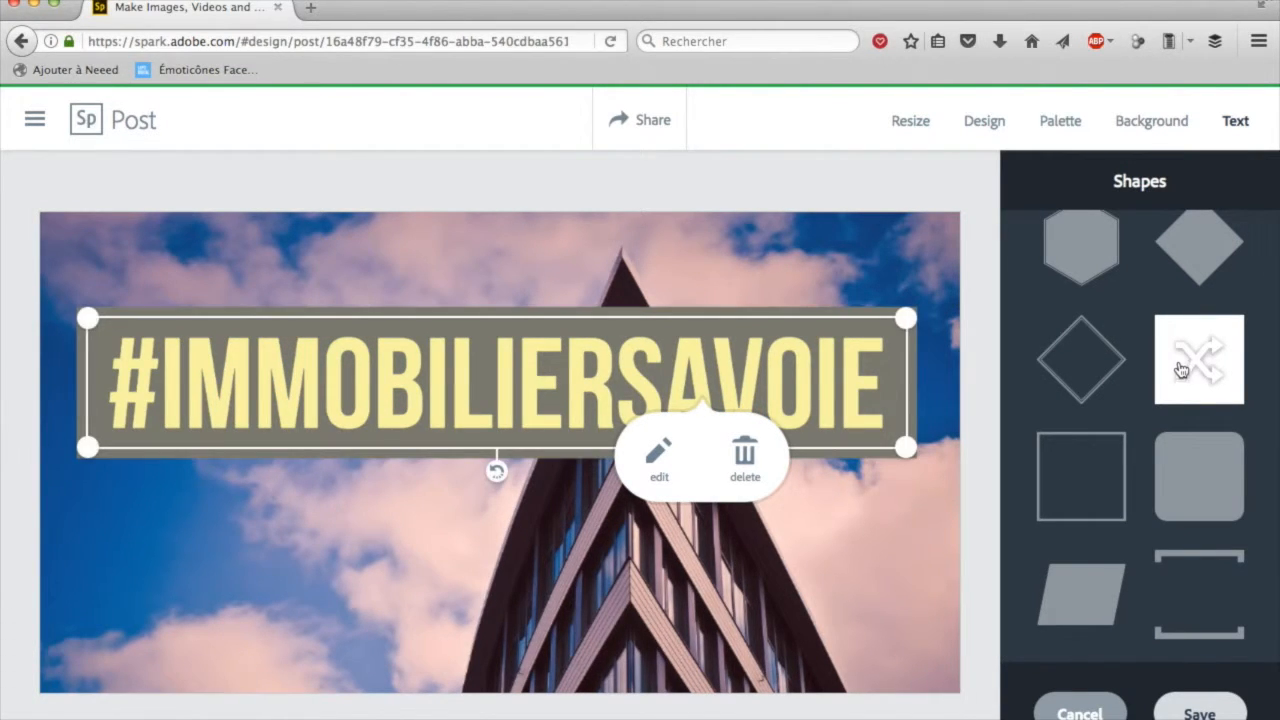
scroll(1112, 505, "down", 1)
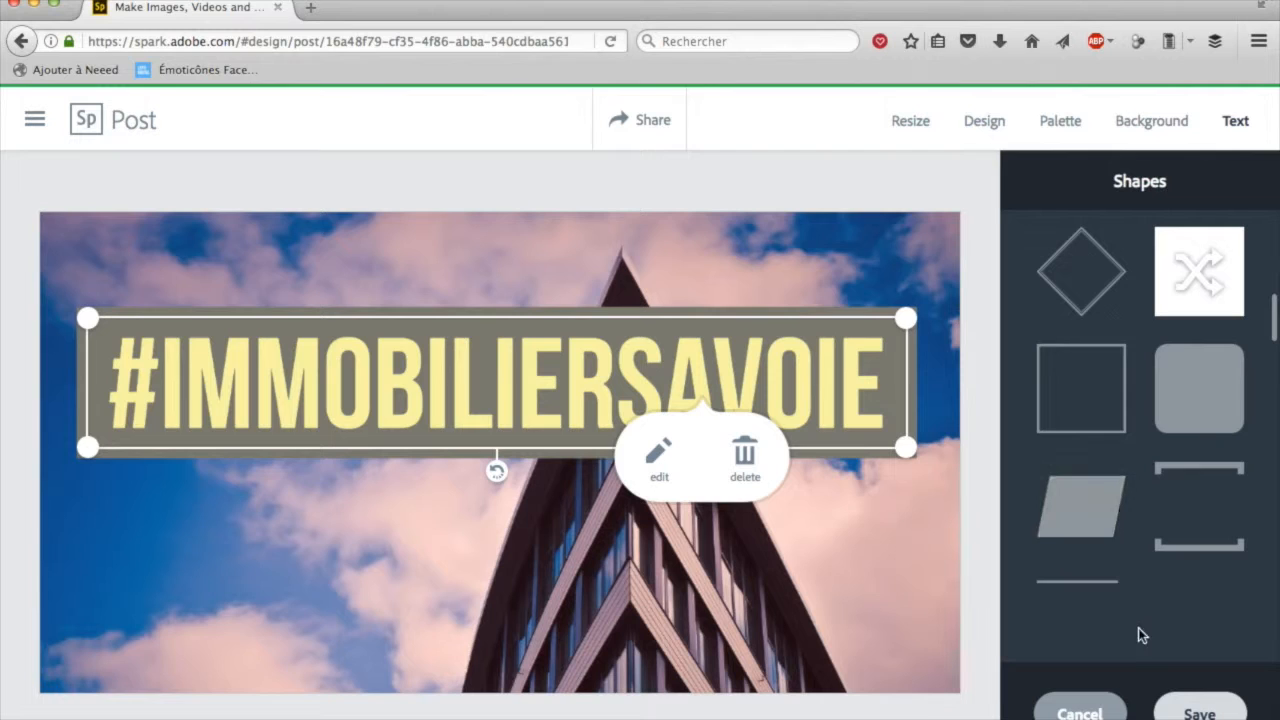
left_click(1200, 710)
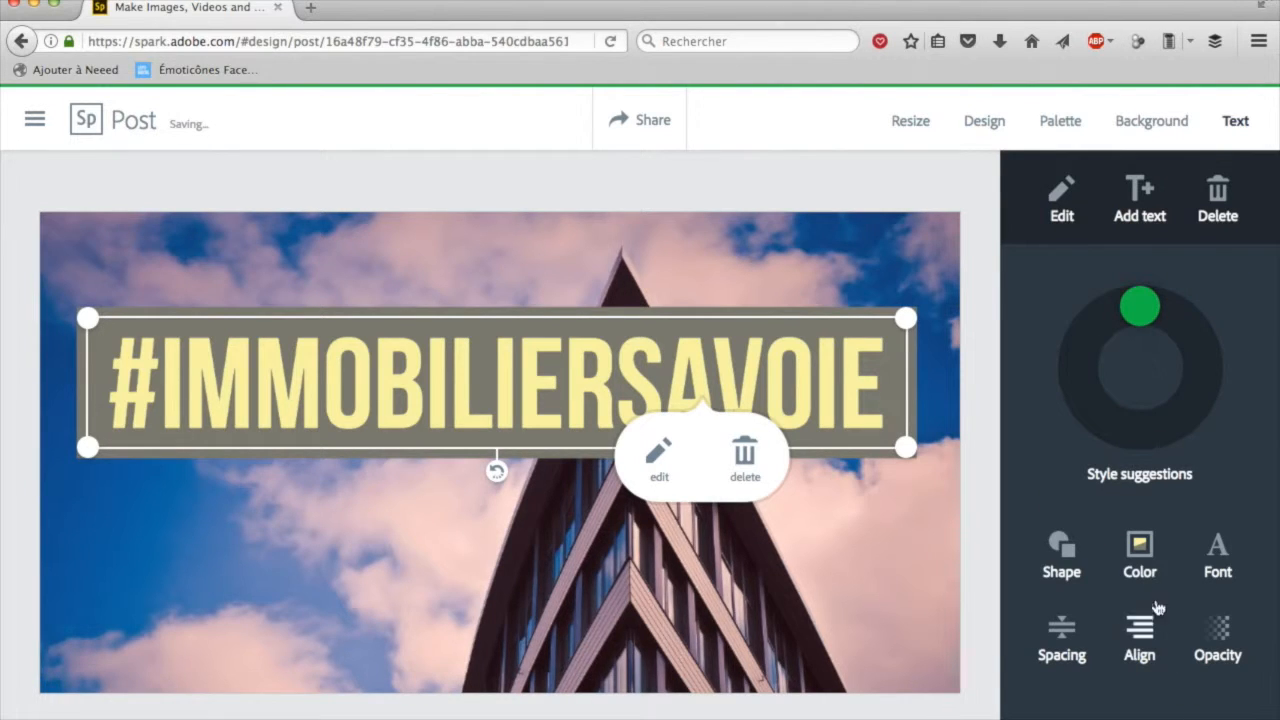
Step: Recolor the hashtag label with dark orange text on a light orange rectangle and save the colors
left_click(1141, 545)
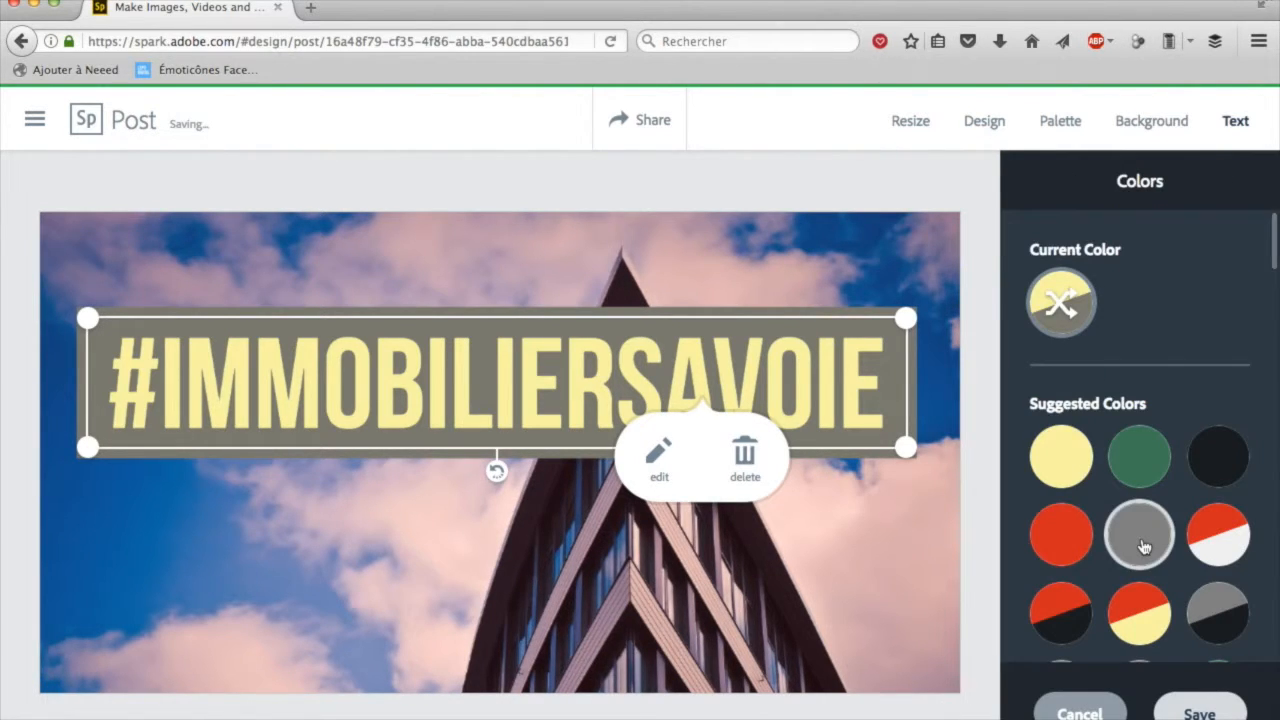
scroll(1143, 546, "down", 3)
scroll(1140, 520, "down", 10)
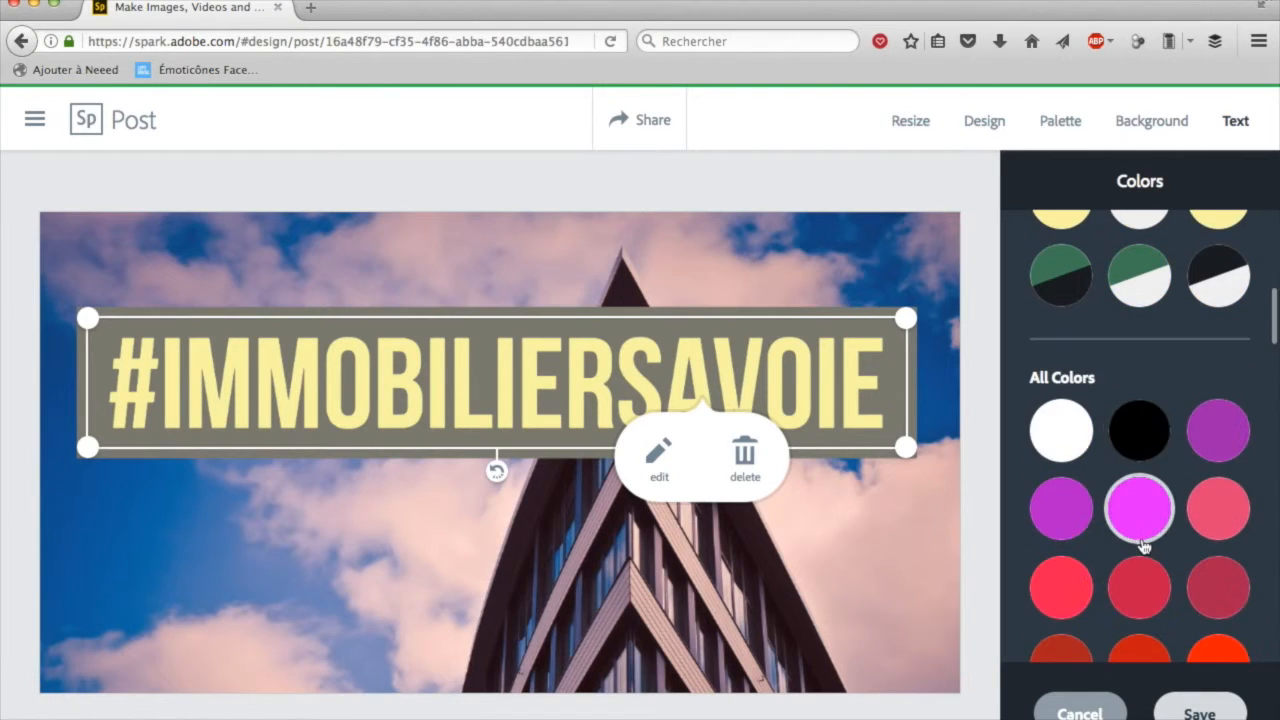
left_click(1065, 465)
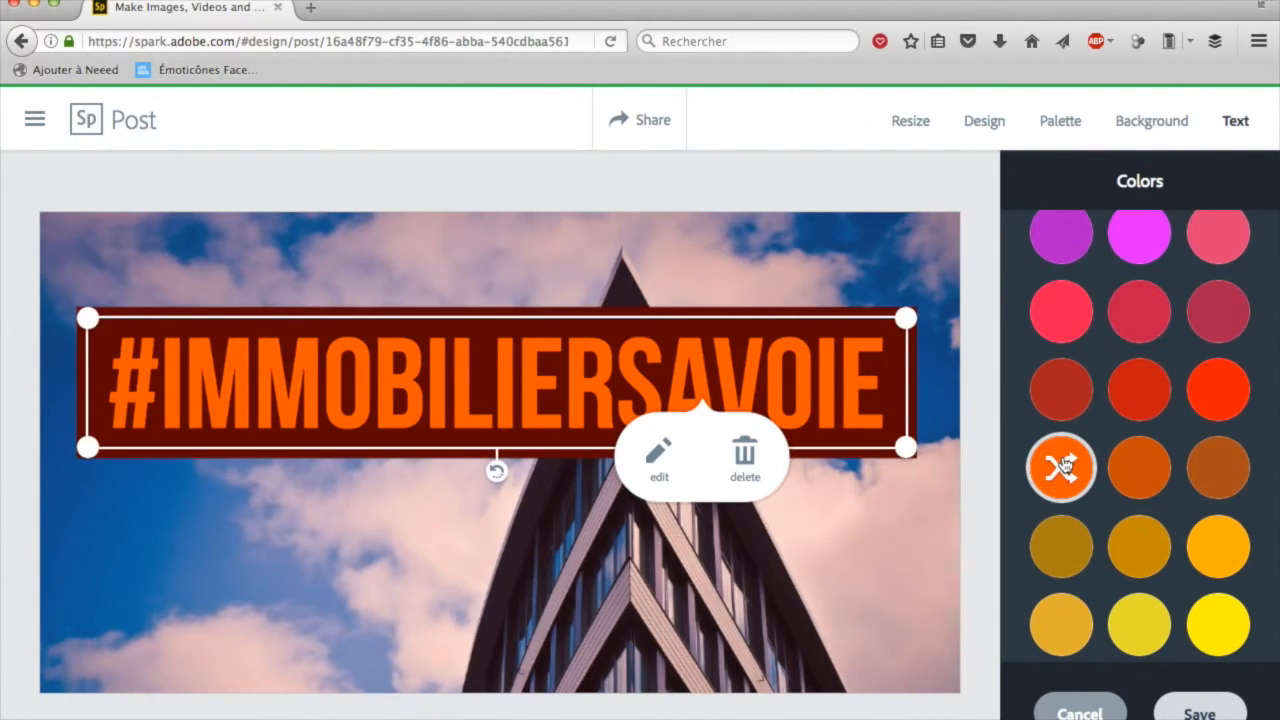
left_click(1145, 463)
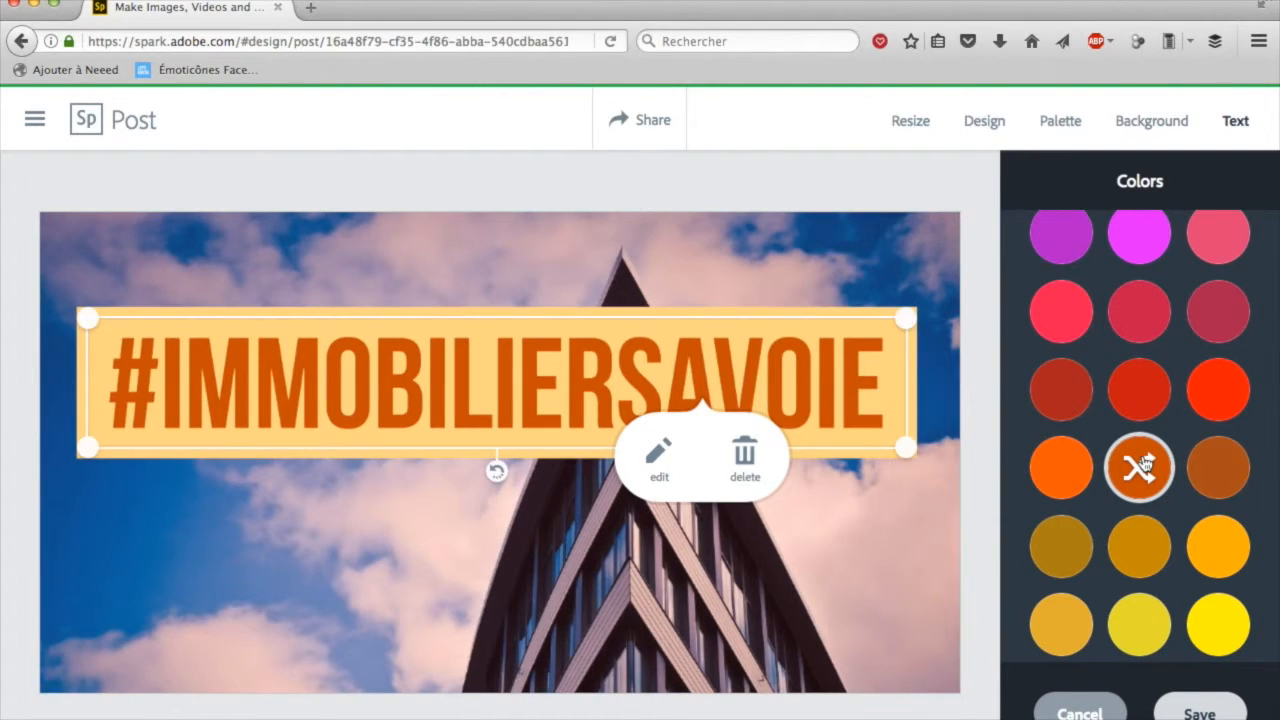
scroll(1186, 525, "down", 2)
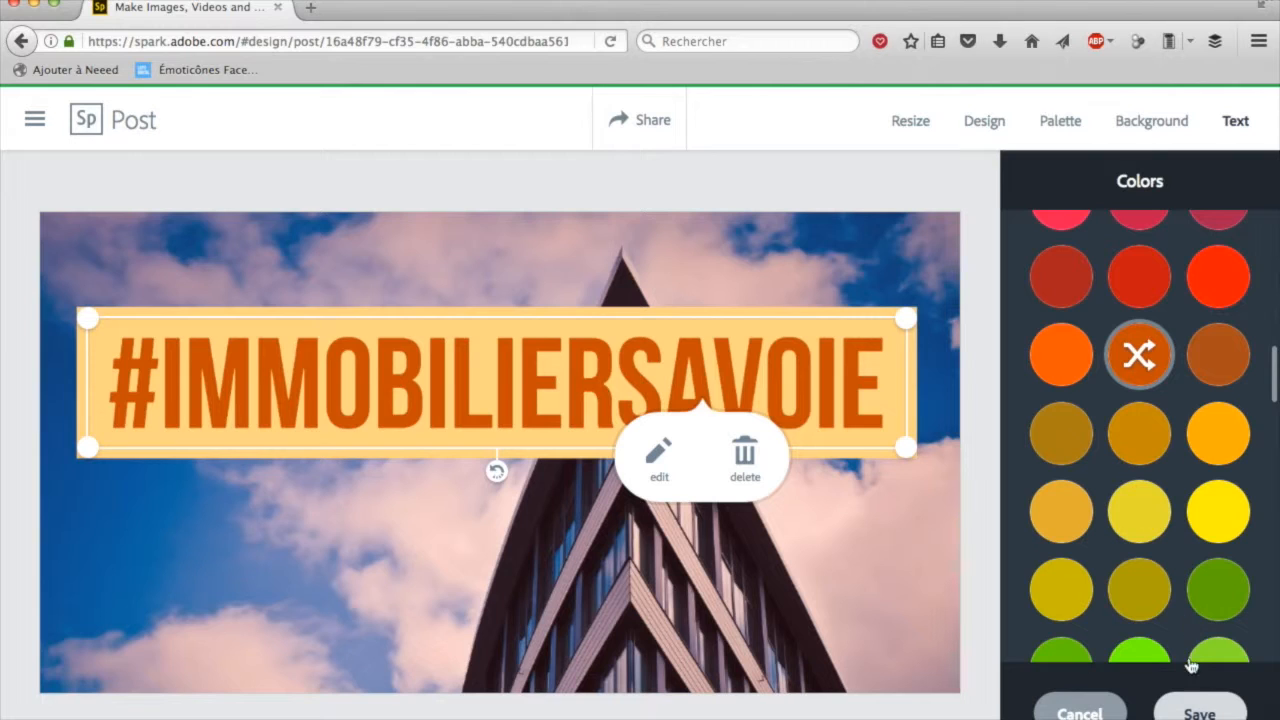
left_click(1205, 712)
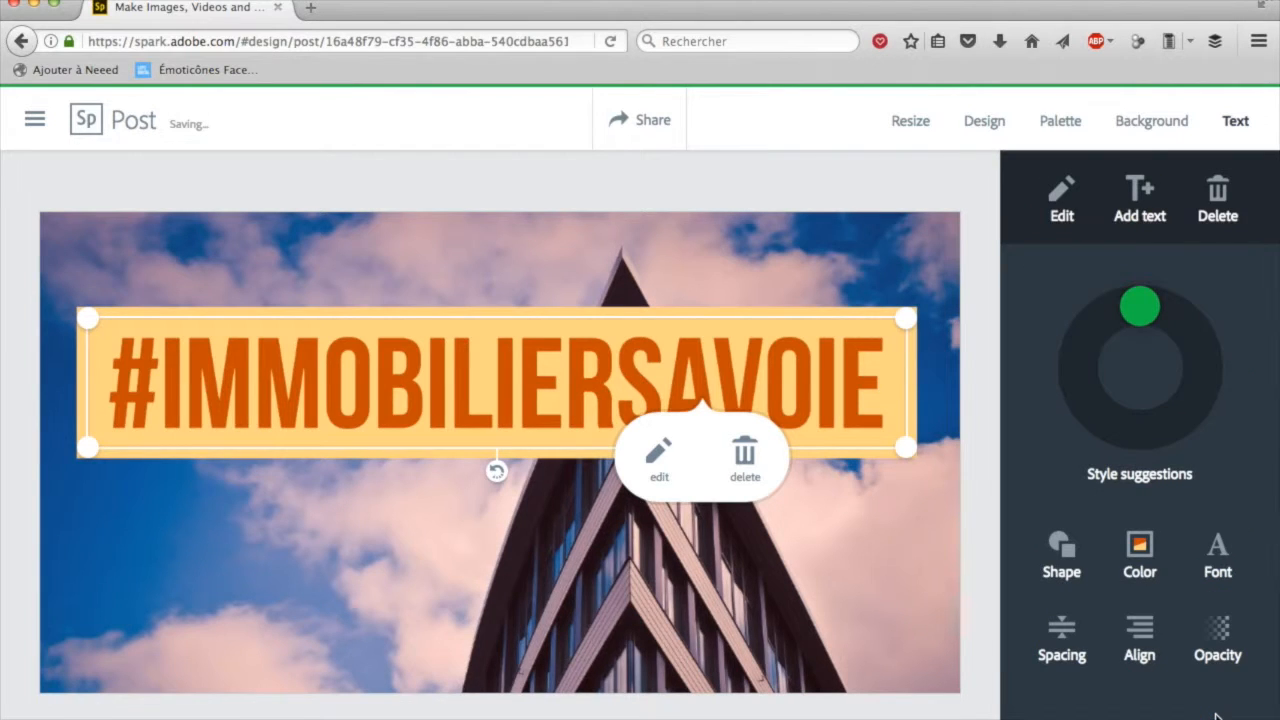
Step: Try the Quicksand font on the hashtag, then apply and save the elegant Josefin Slab font
left_click(1217, 566)
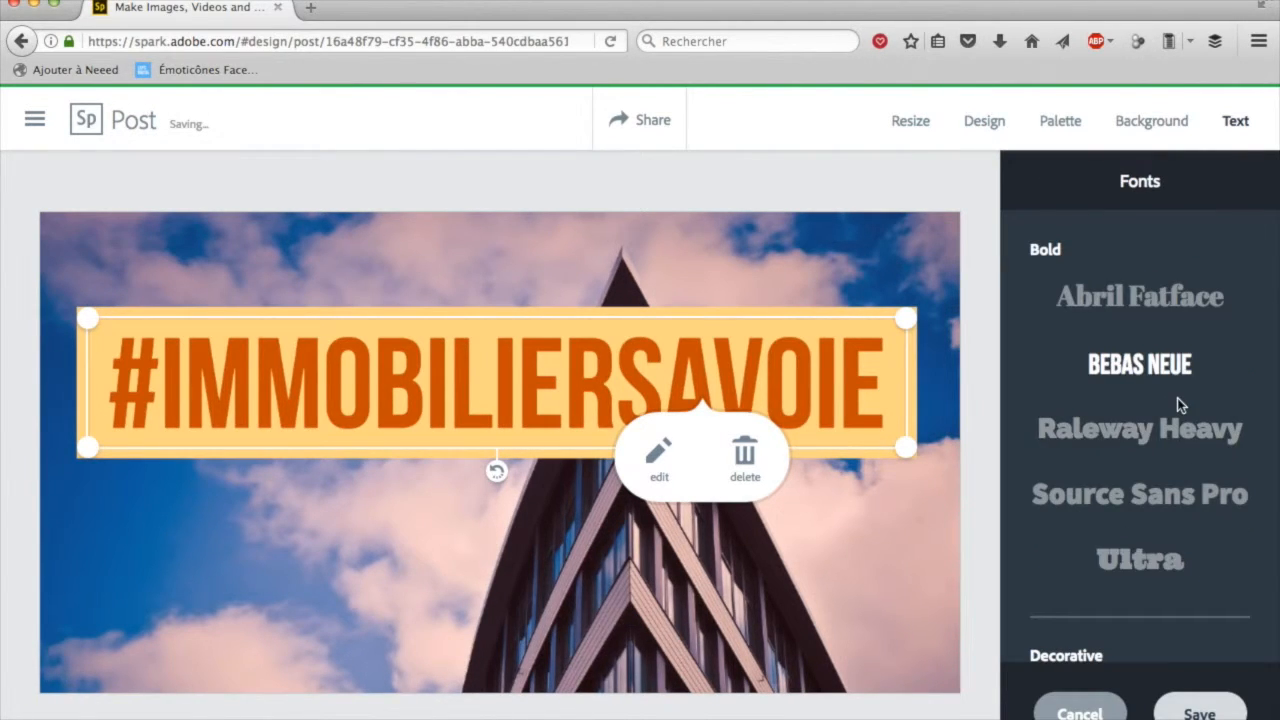
scroll(1177, 398, "down", 7)
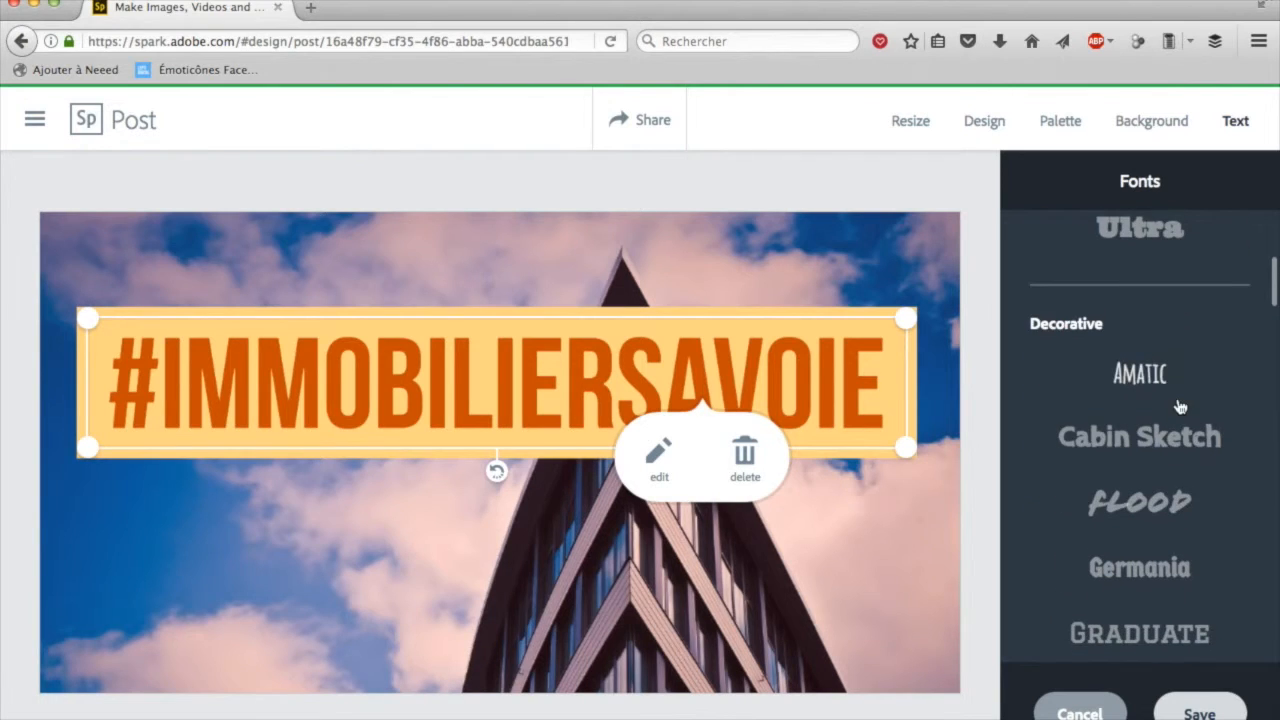
scroll(1180, 405, "down", 10)
scroll(1180, 405, "down", 5)
left_click(1180, 400)
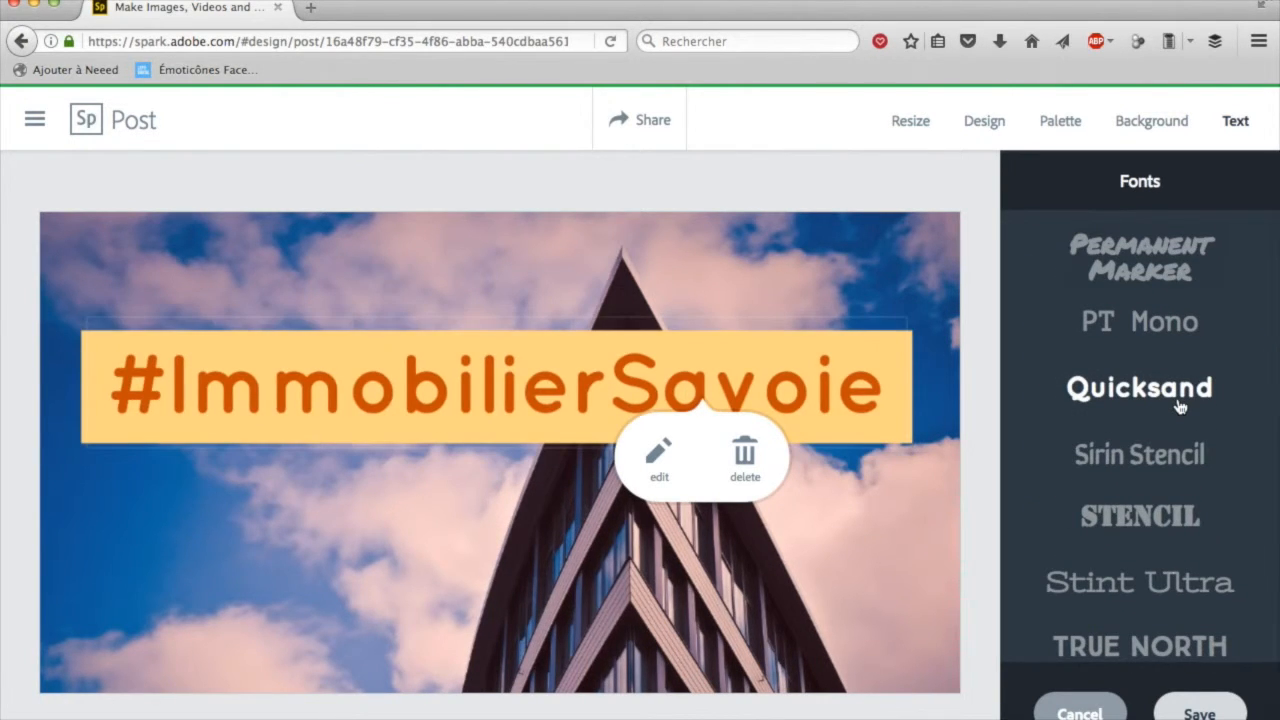
scroll(1180, 405, "down", 8)
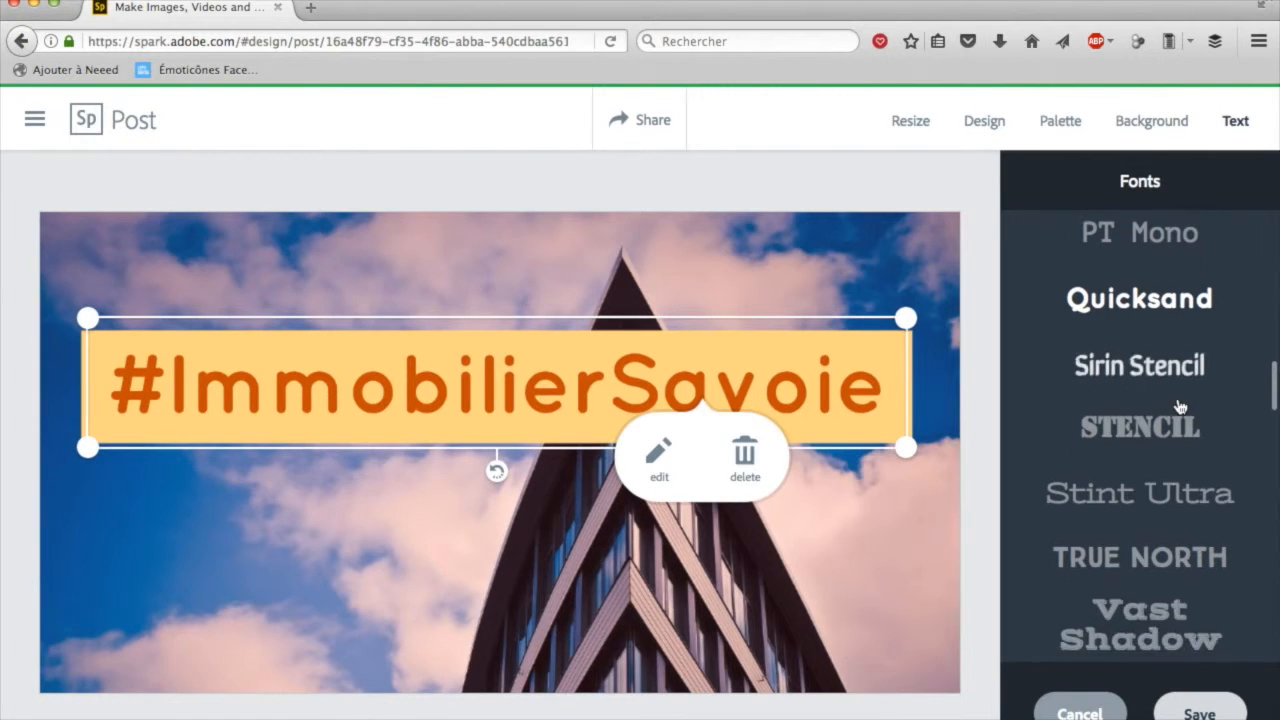
scroll(1180, 407, "down", 1)
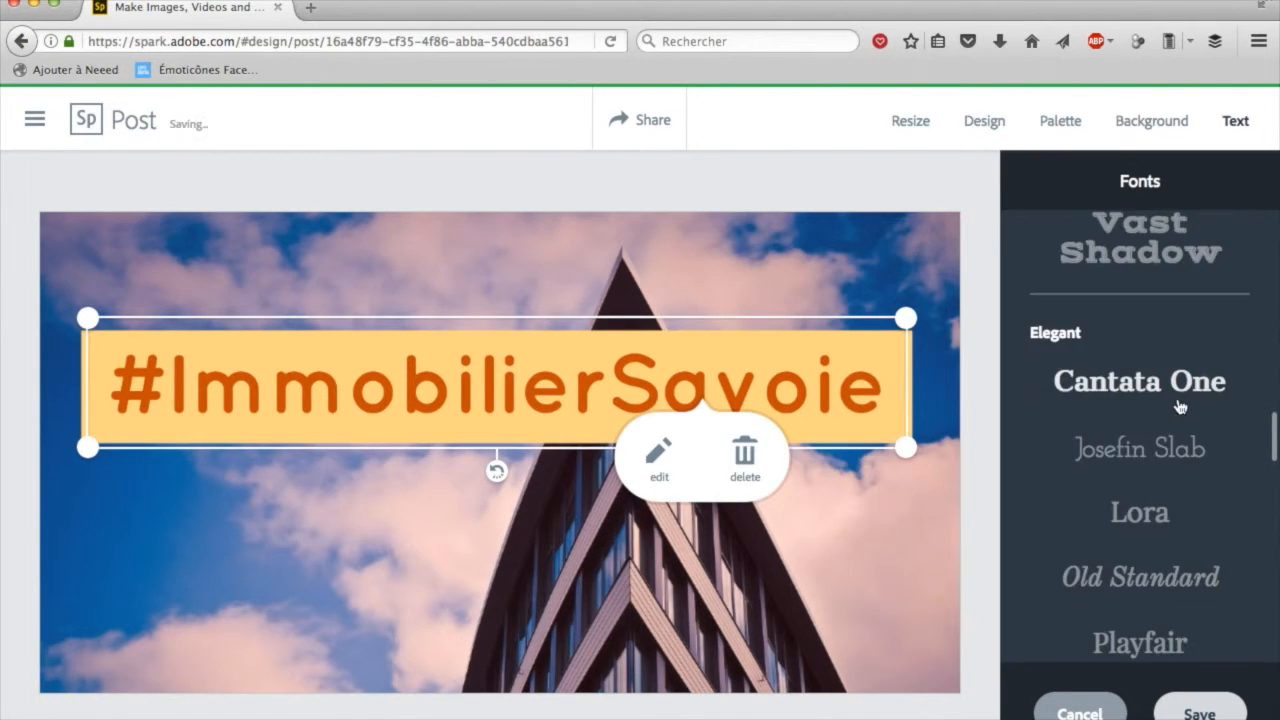
left_click(1122, 452)
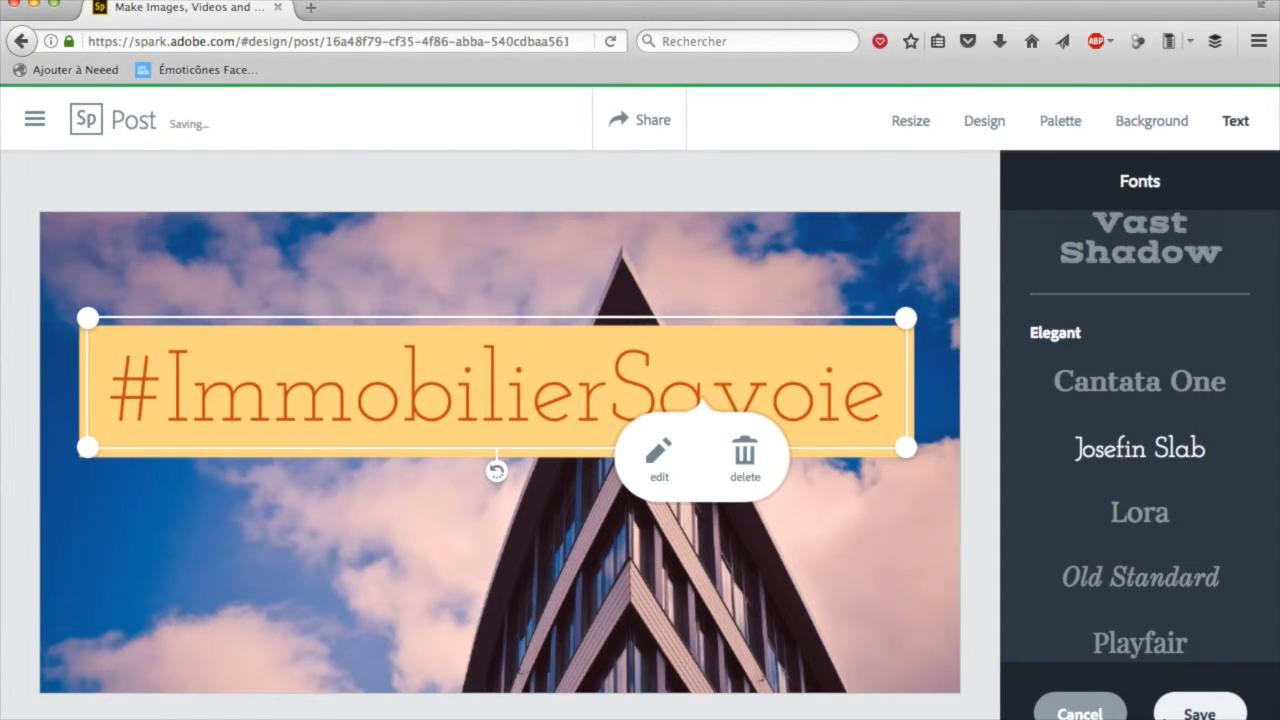
left_click(1164, 716)
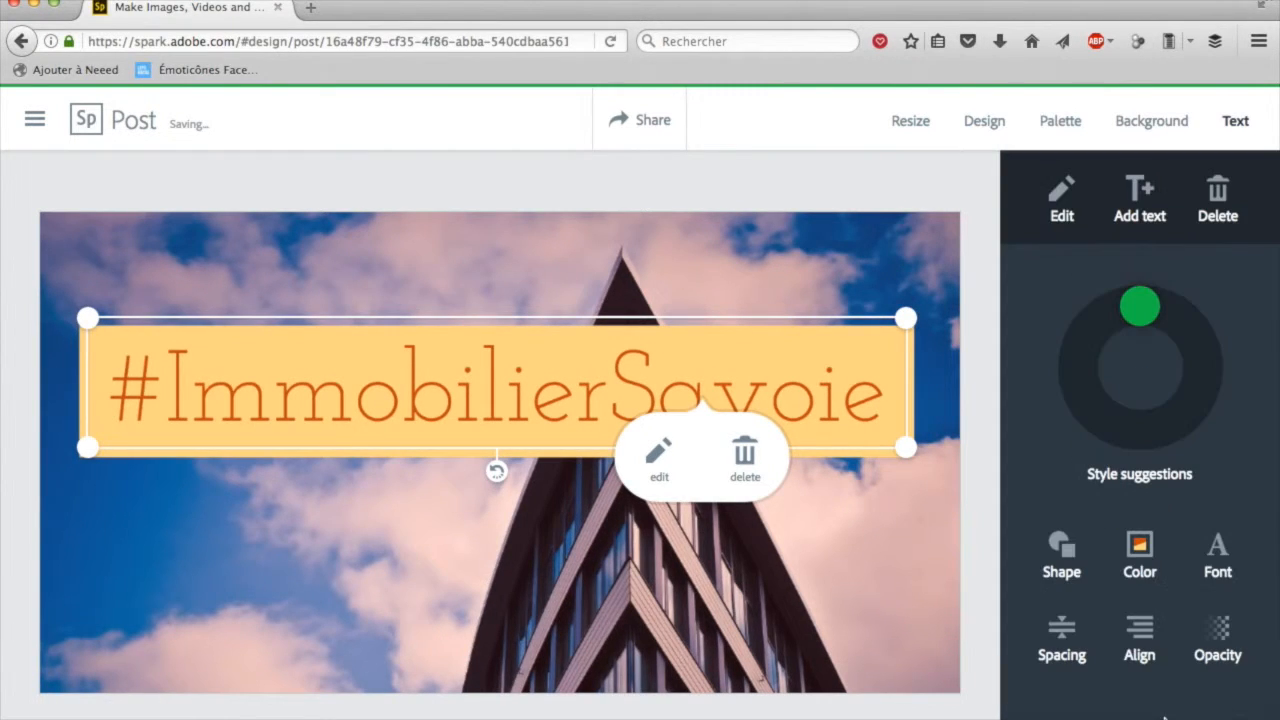
Step: Cycle through the spacing options of the hashtag's rectangle and keep the moderate padding around the text
left_click(1057, 637)
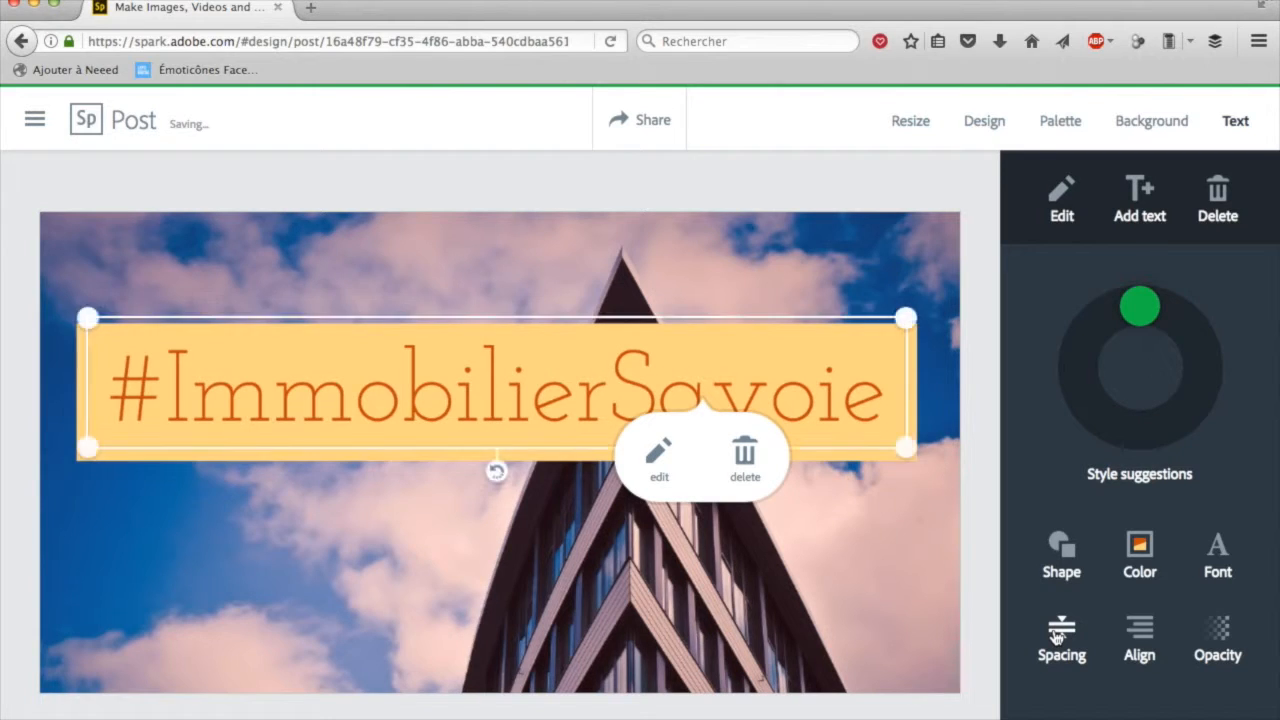
left_click(1057, 637)
left_click(1057, 637)
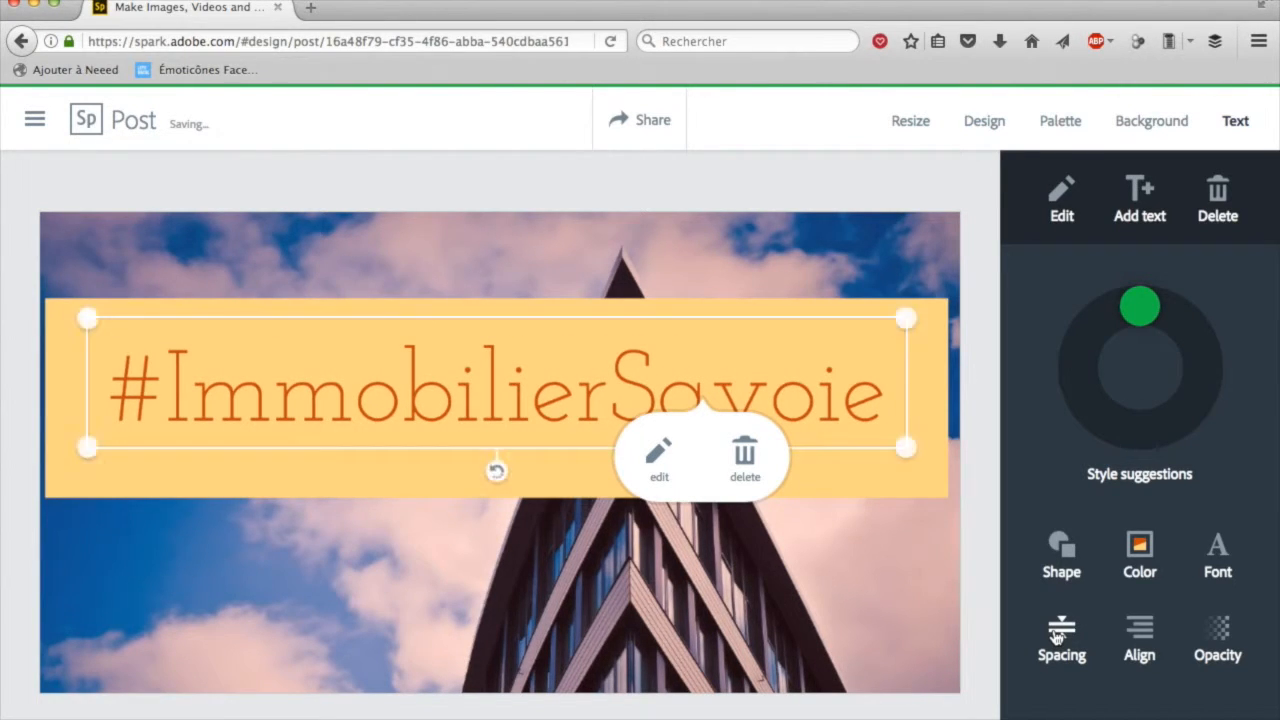
left_click(1057, 637)
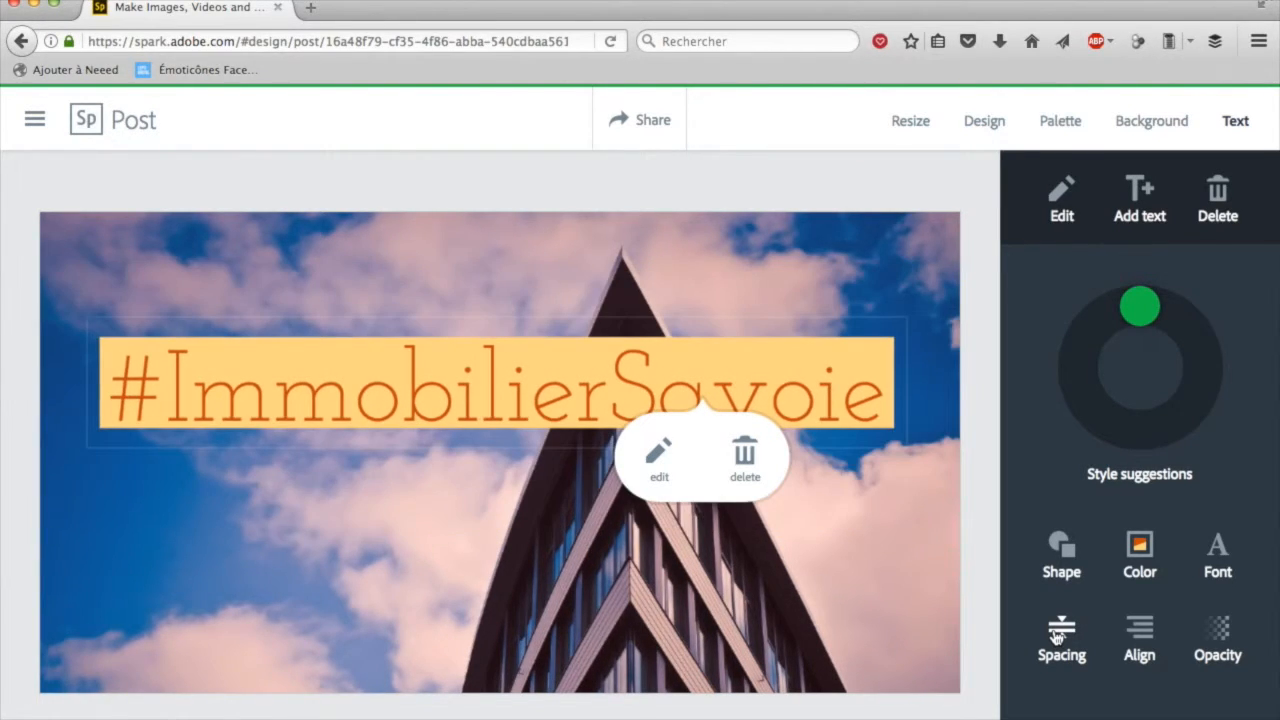
left_click(1057, 637)
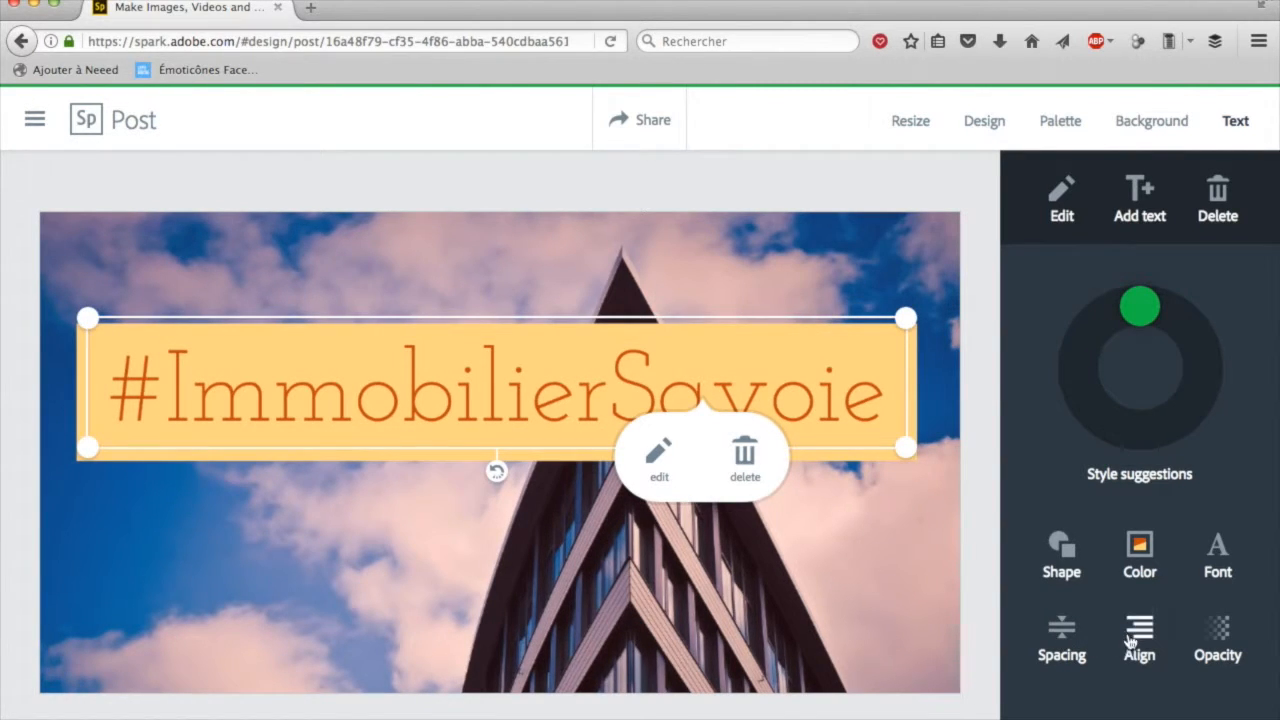
Step: Cycle the hashtag's alignment to left-aligned and lower the label's opacity so the photo shows faintly through it
left_click(1145, 643)
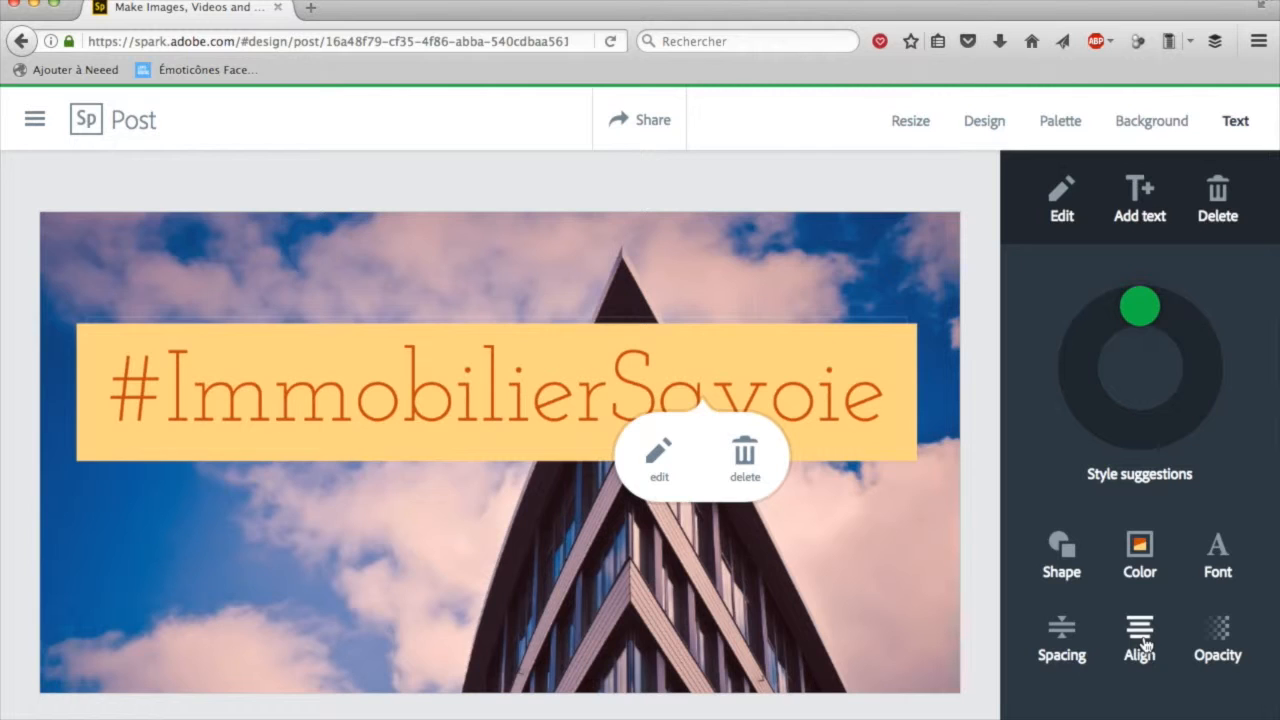
left_click(1145, 643)
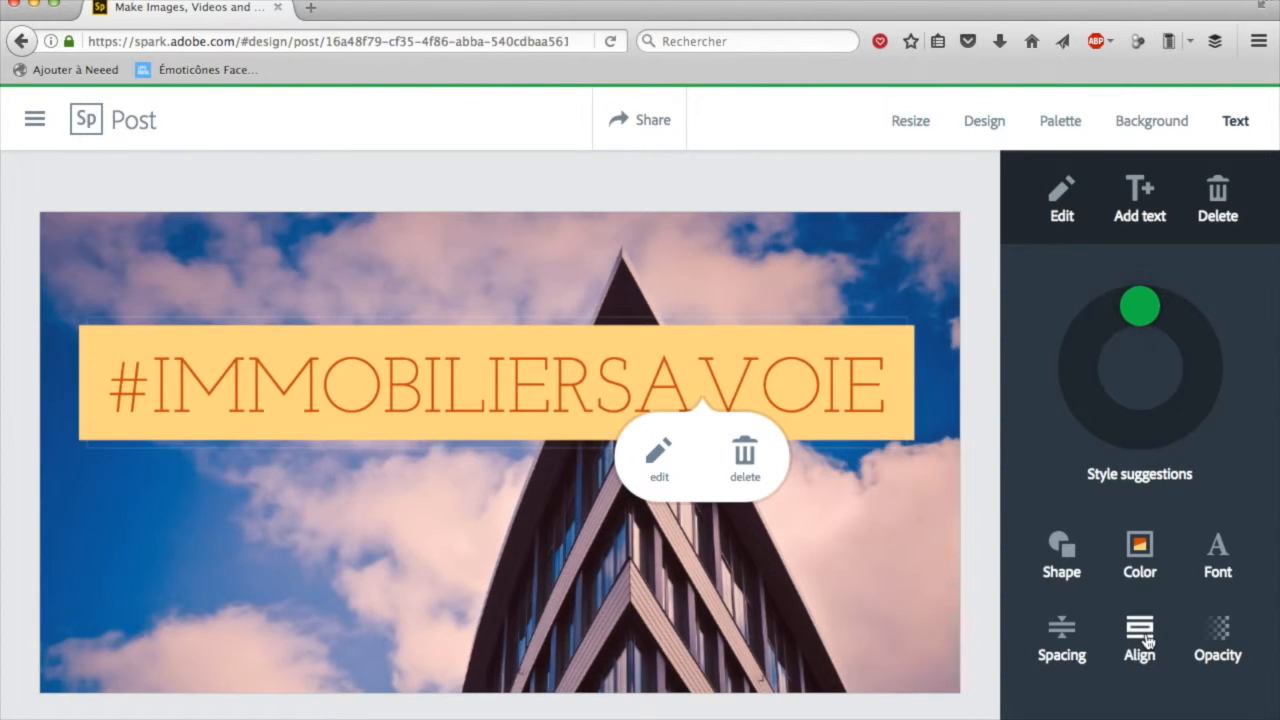
left_click(1145, 643)
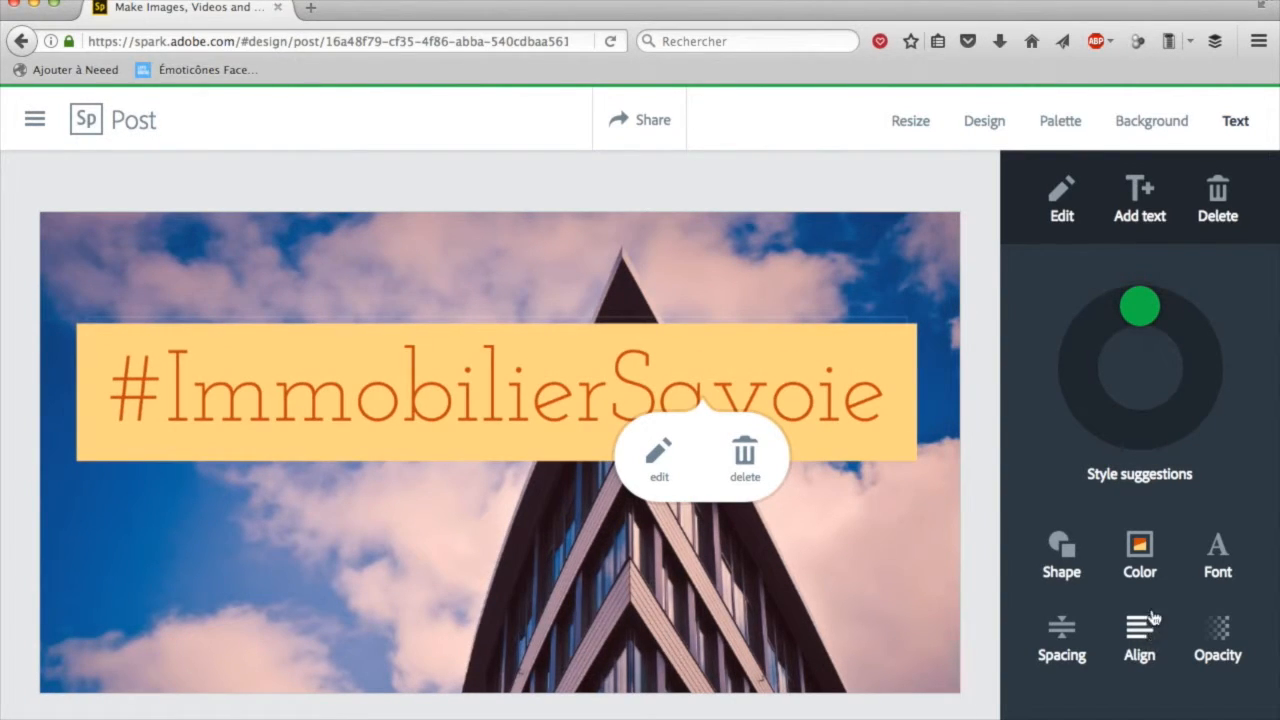
left_click(1218, 637)
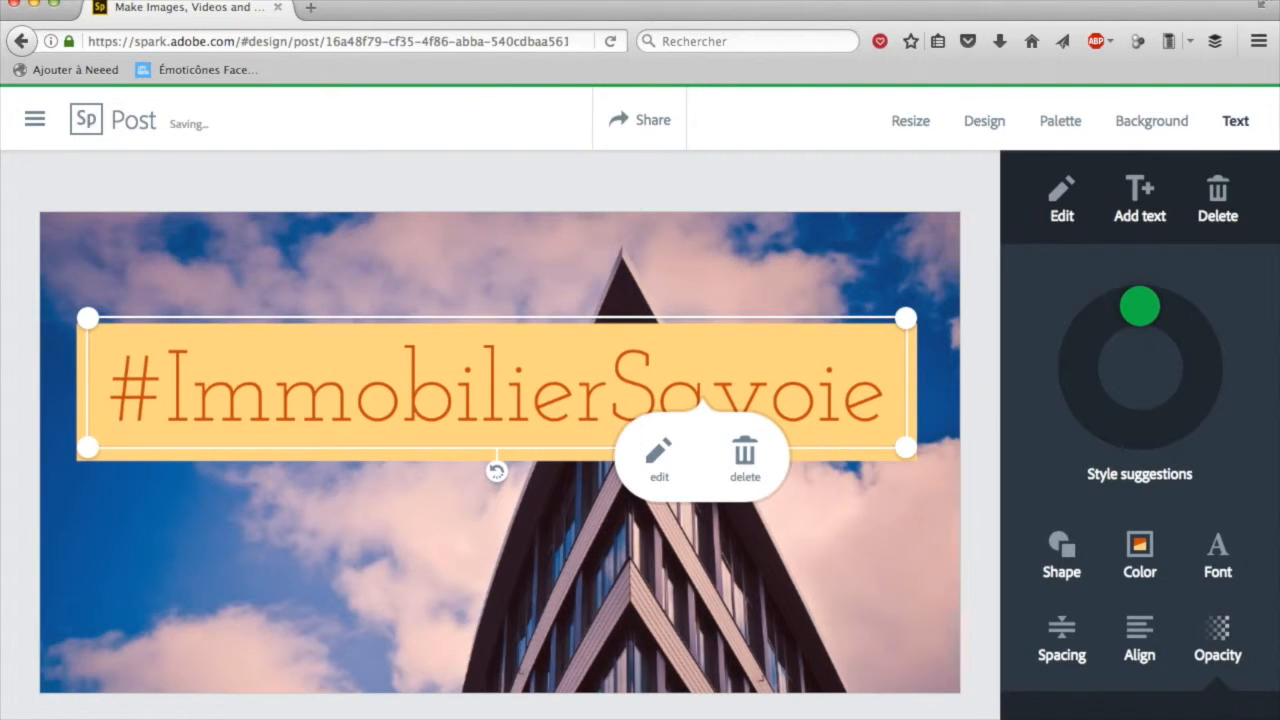
left_click_drag(1236, 719, 1190, 719)
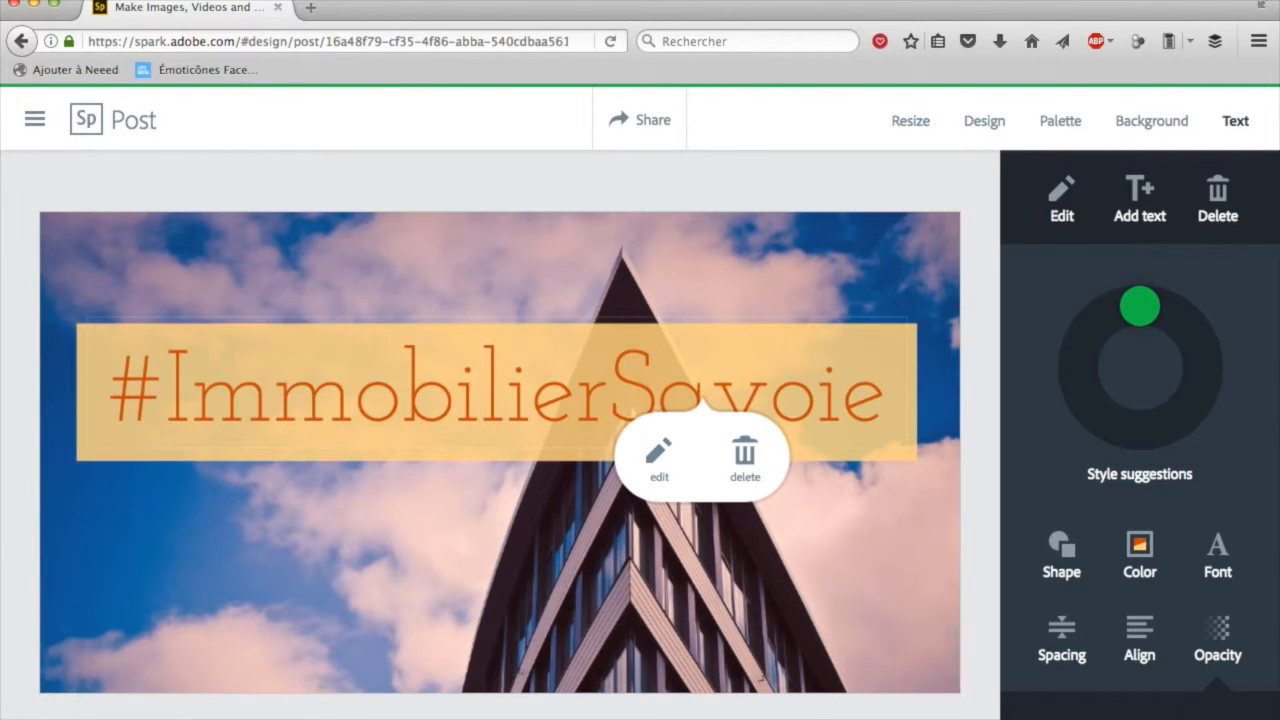
Step: Shrink the hashtag label to just over half the image width and place it in the photo's upper-left corner
mouse_move(895, 471)
left_click_drag(909, 455, 569, 323)
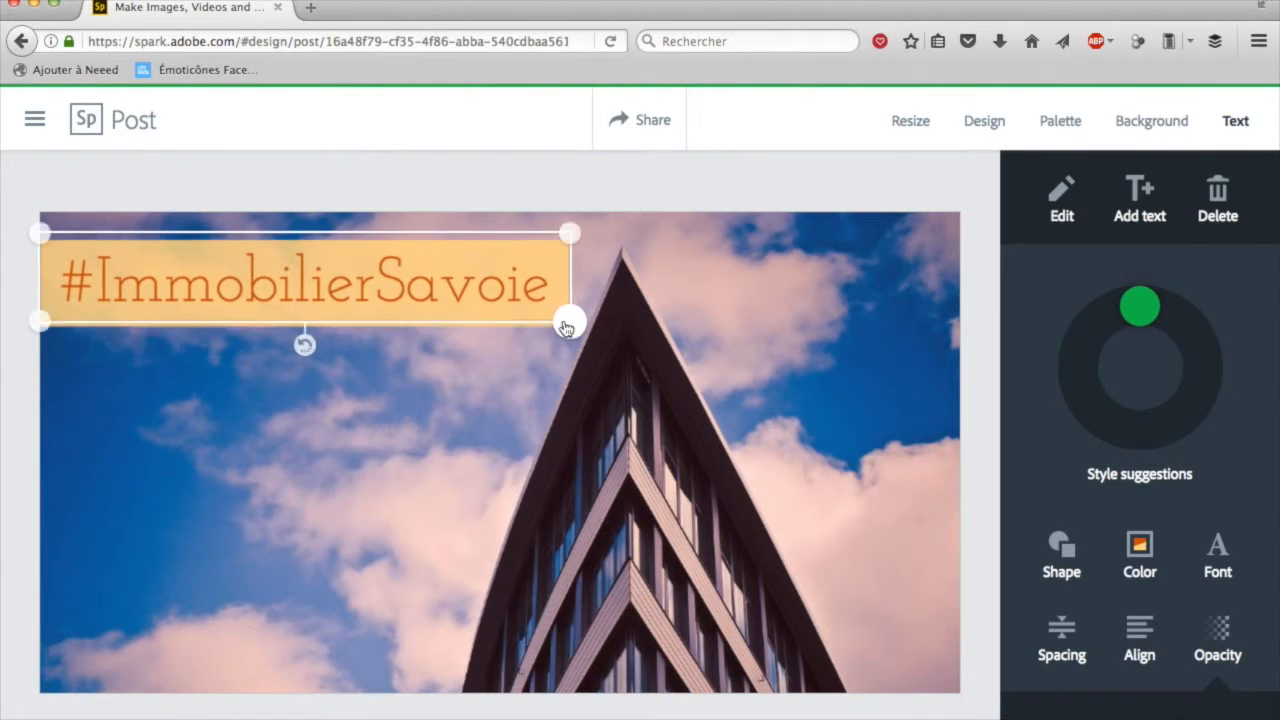
left_click(739, 328)
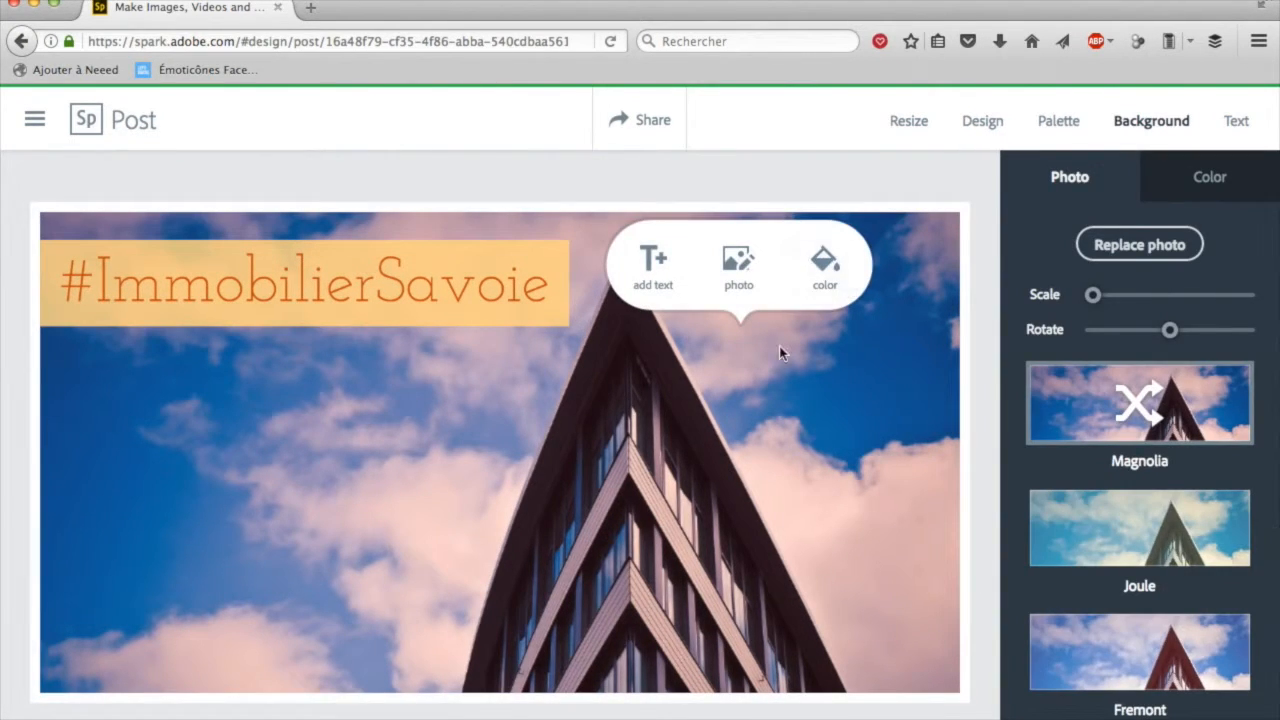
Step: Add a second text "#FoncierSavoie" in the same style as the selected "#ImmobilierSavoie" label
left_click(480, 306)
left_click(480, 305)
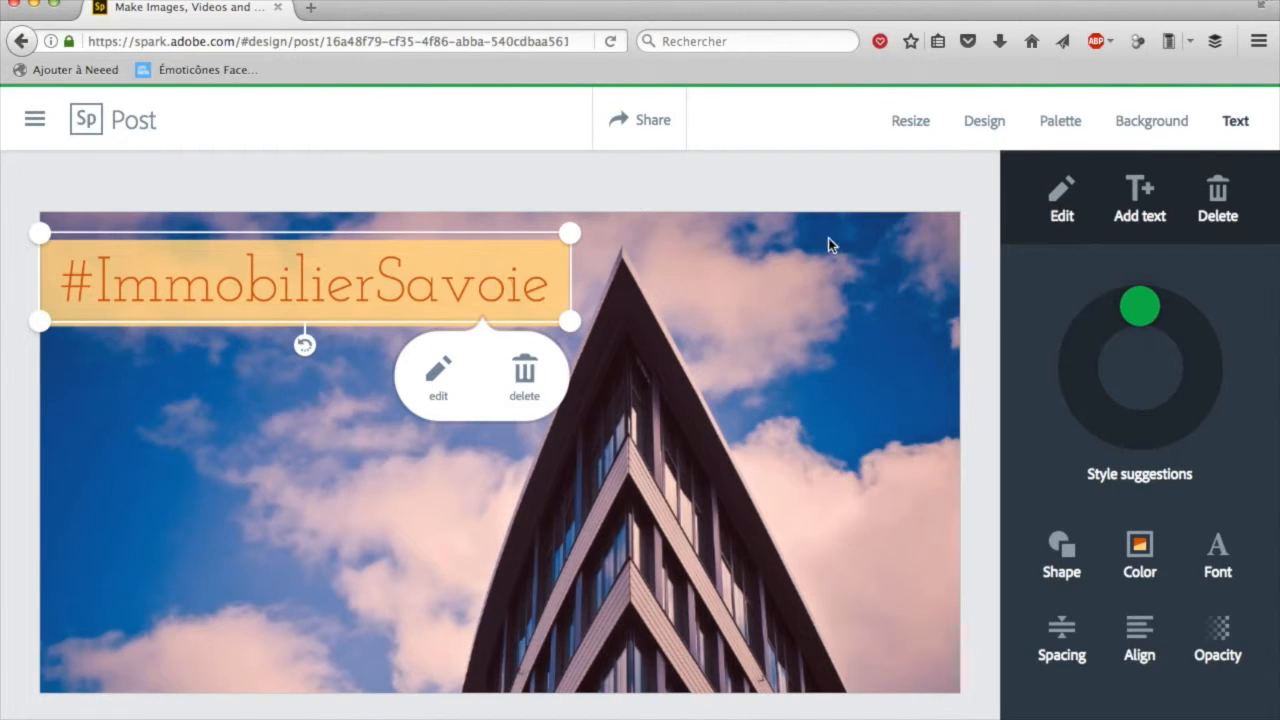
left_click(1133, 197)
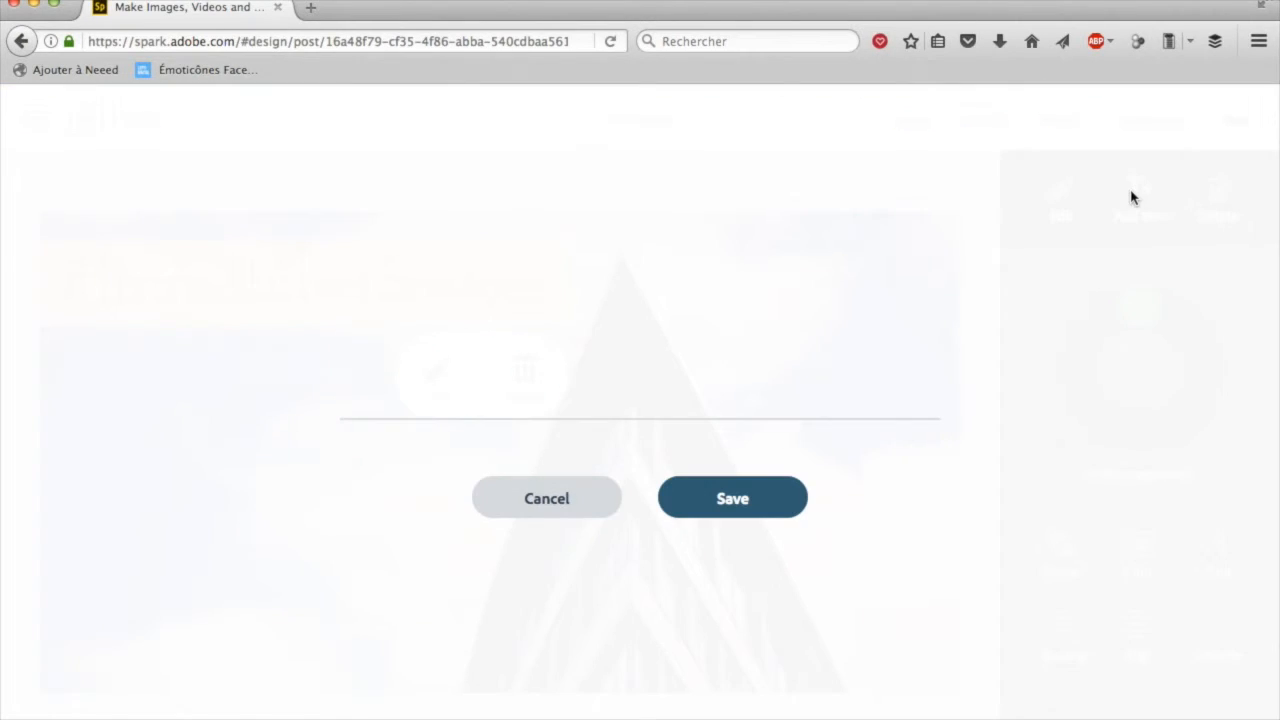
type("#Foncier")
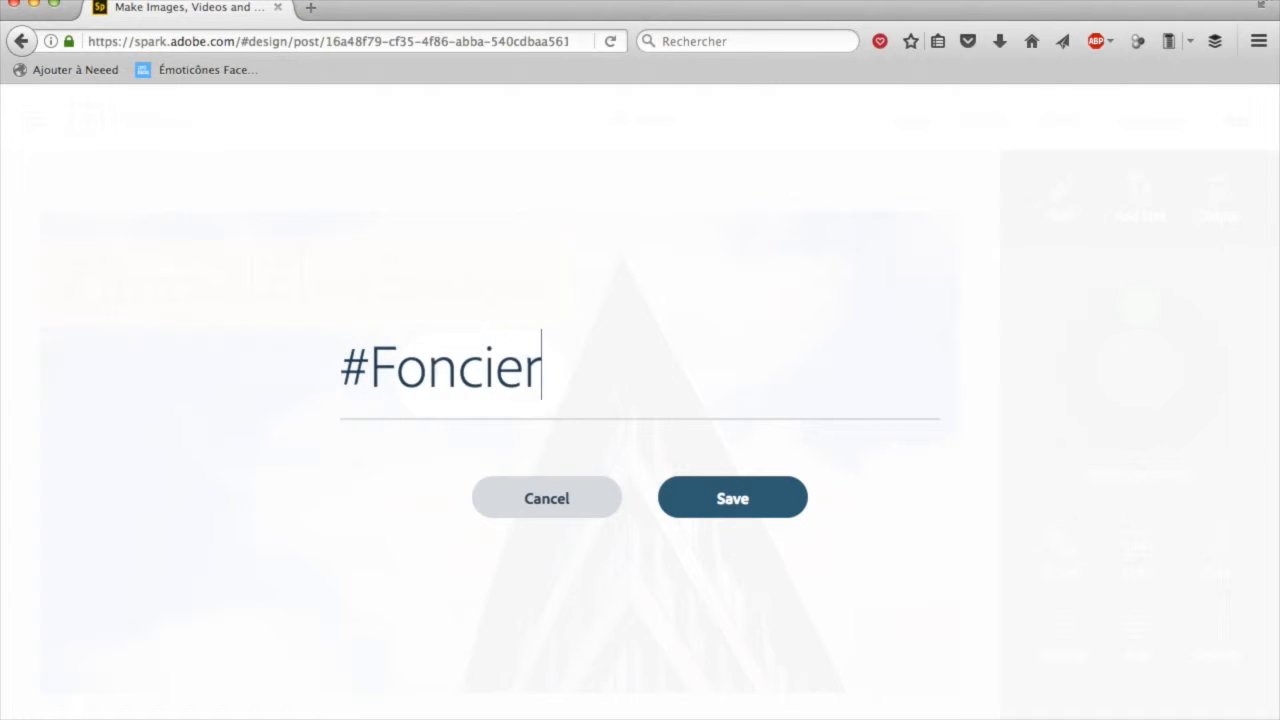
type("Savoie")
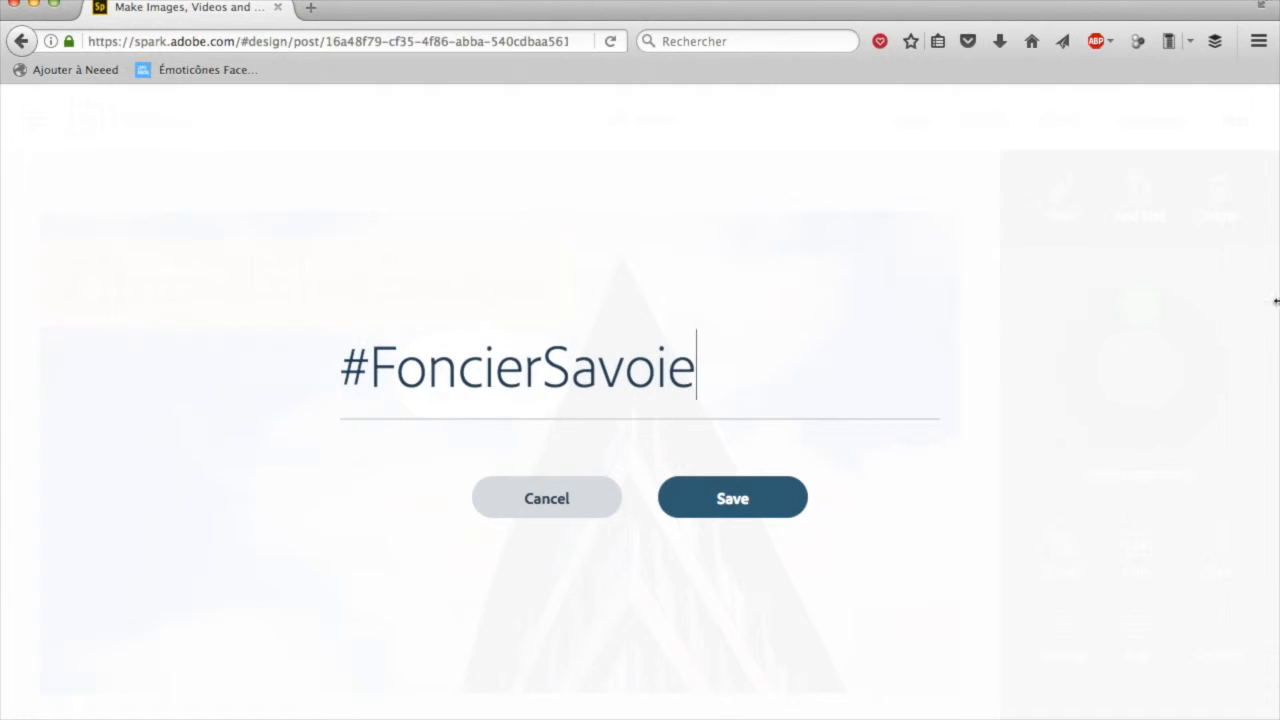
left_click(697, 498)
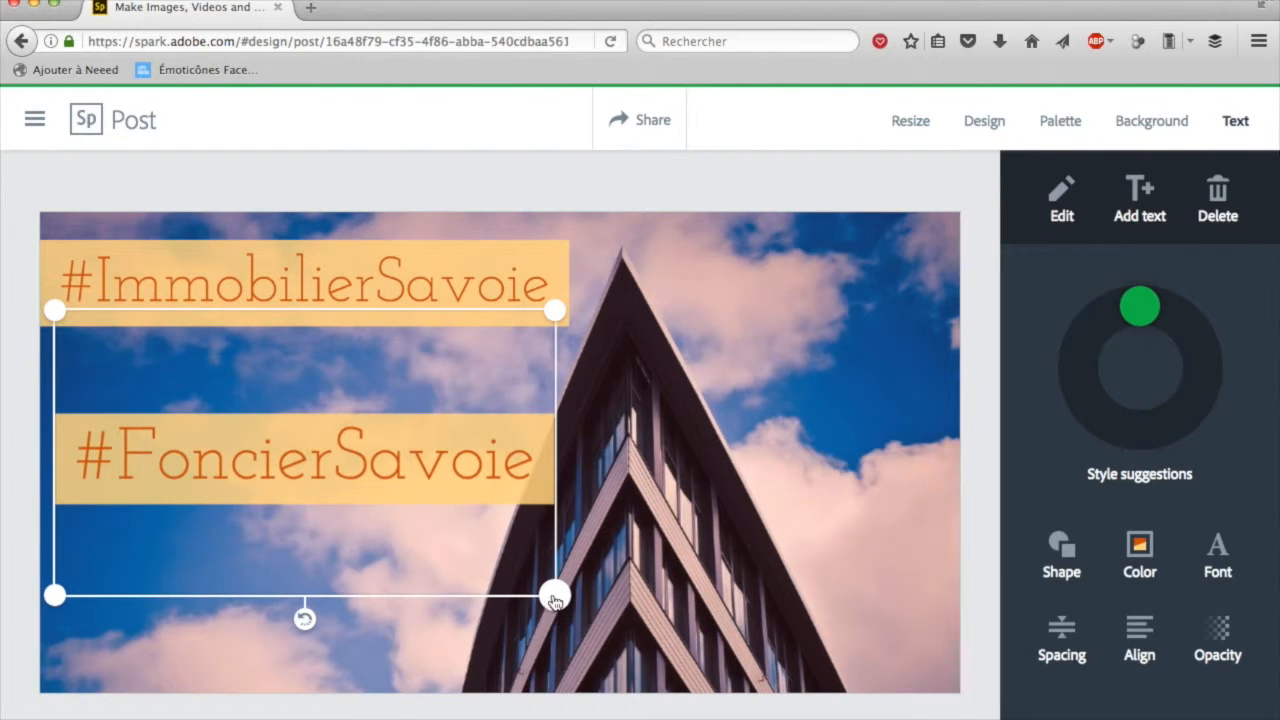
Step: Shrink the "#FoncierSavoie" label and align it at the photo's left edge just below the "#ImmobilierSavoie" label
left_click_drag(505, 493, 481, 426)
left_click(462, 505)
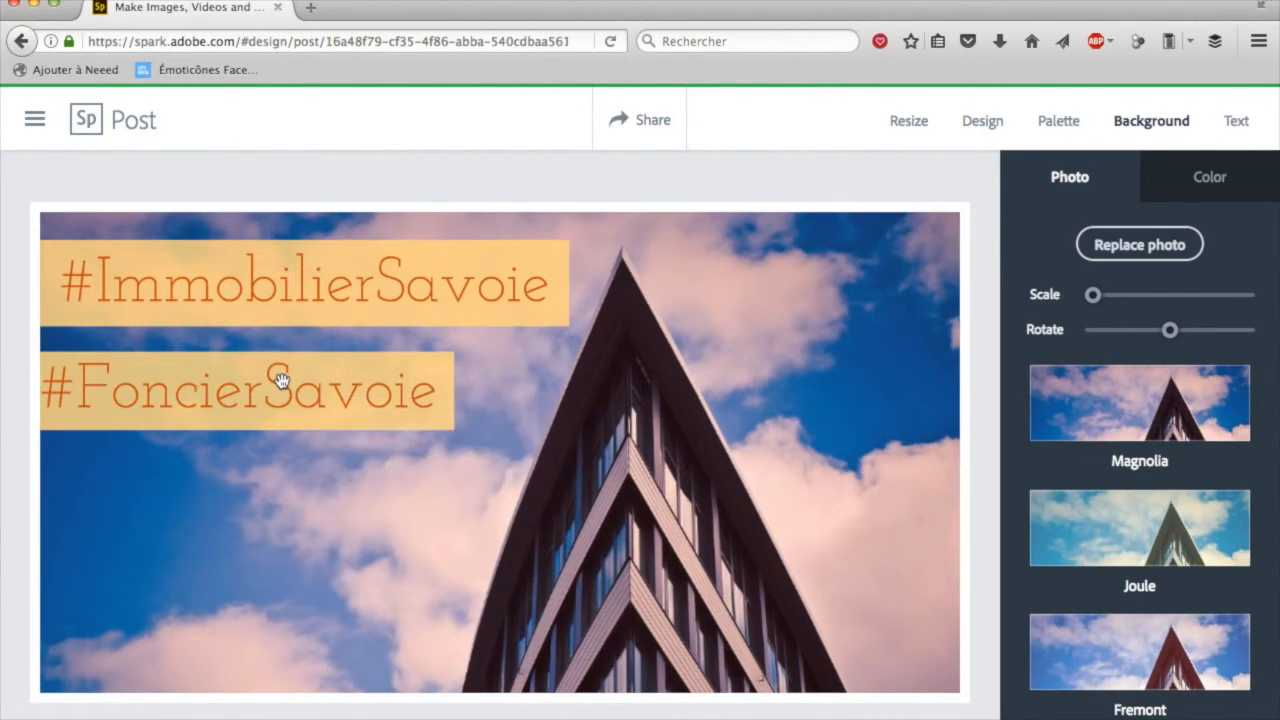
left_click(284, 388)
left_click_drag(284, 388, 278, 378)
left_click_drag(457, 424, 446, 420)
left_click(454, 527)
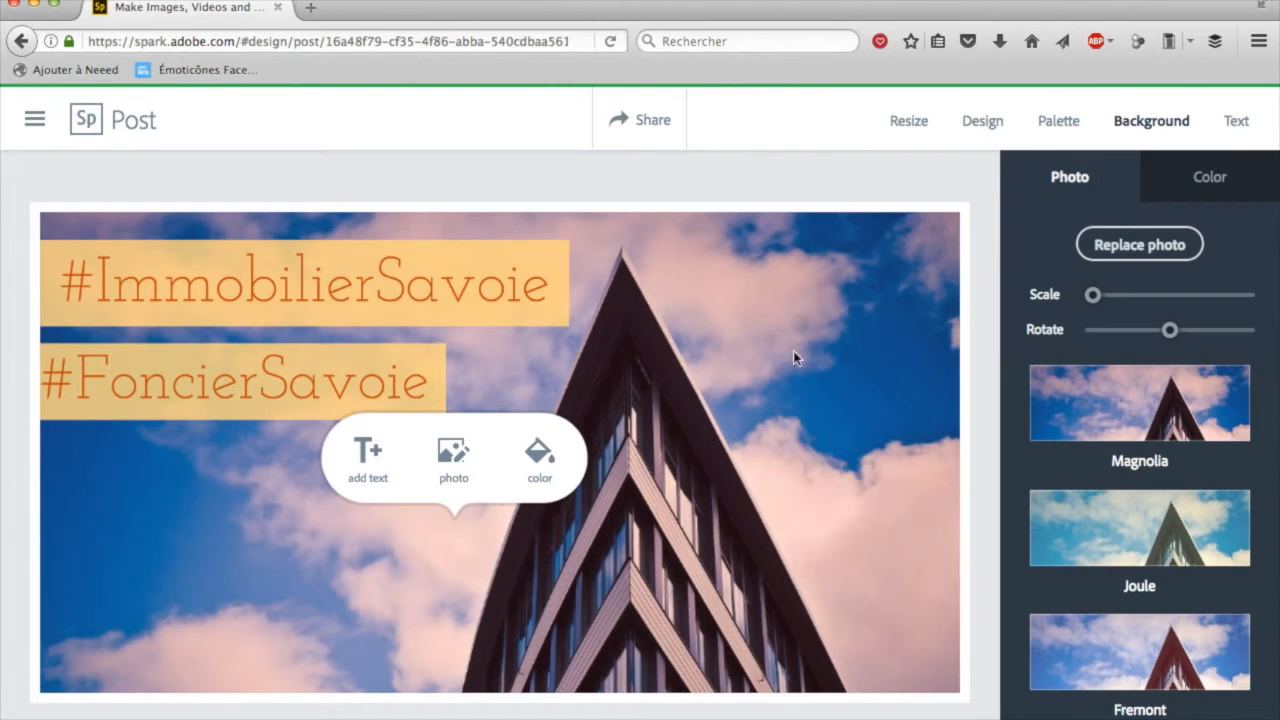
Step: Deselect the background and open the publish and share options for the graphic
left_click(875, 361)
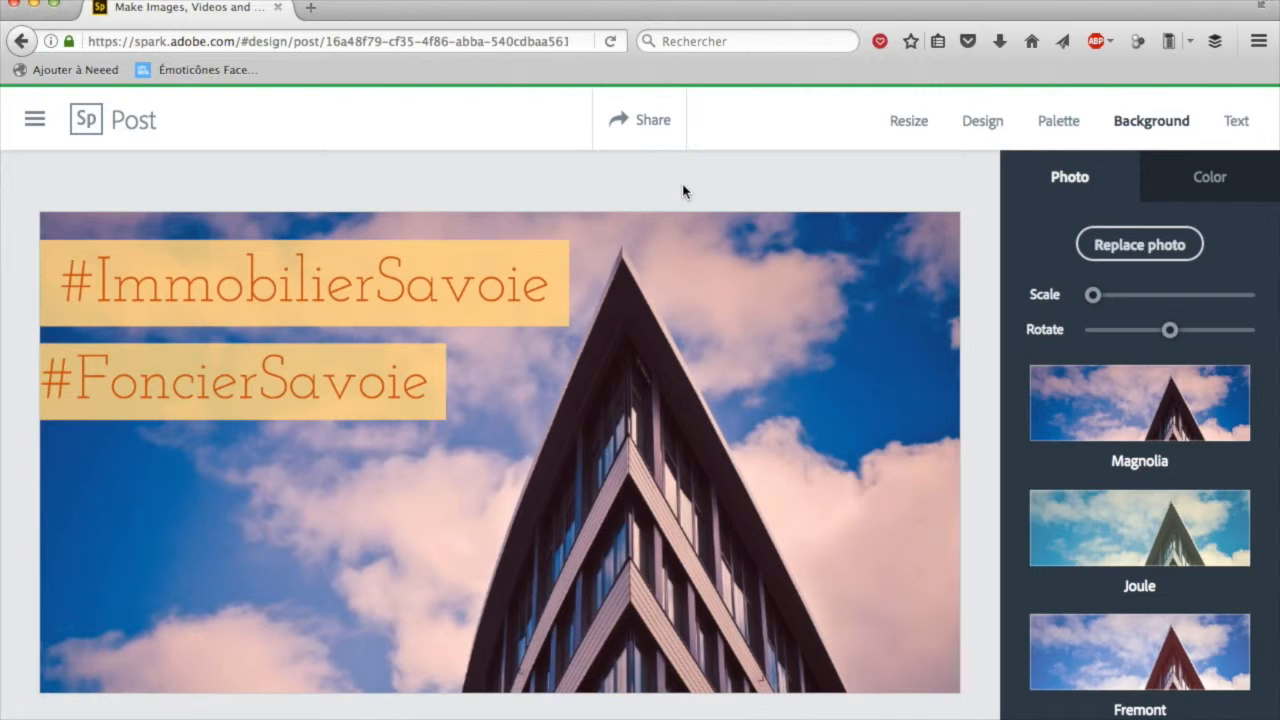
left_click(651, 139)
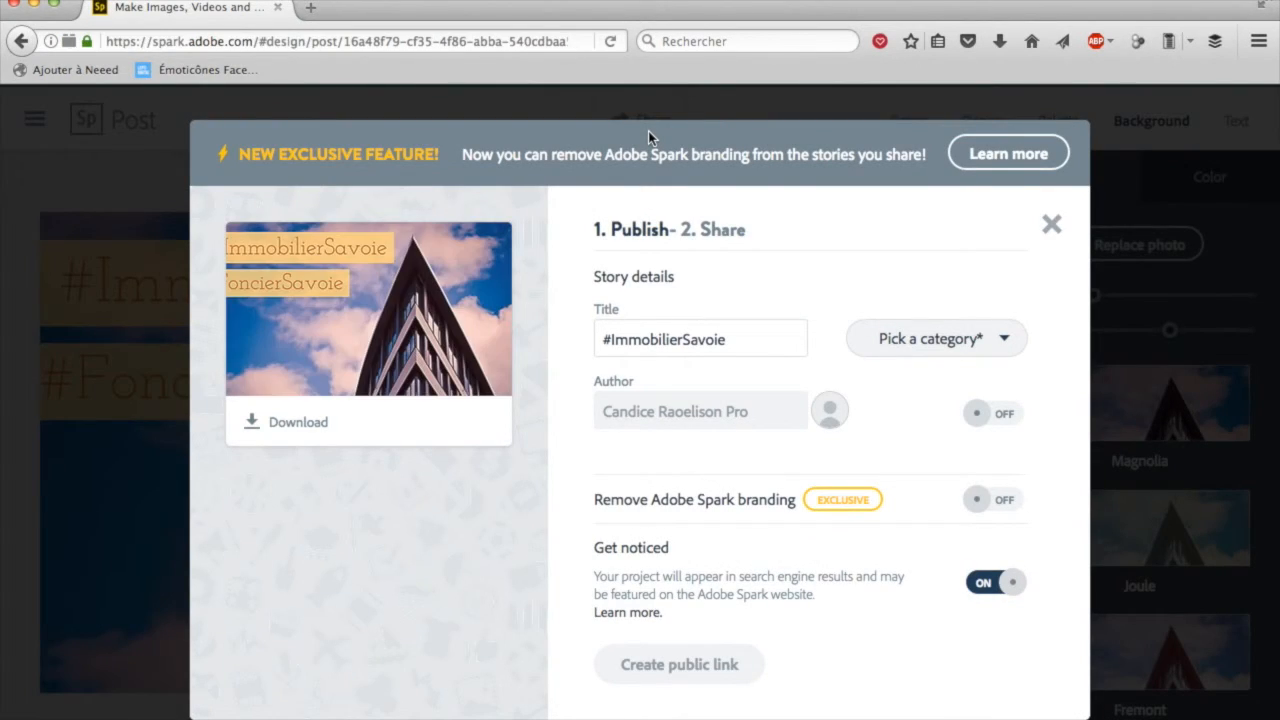